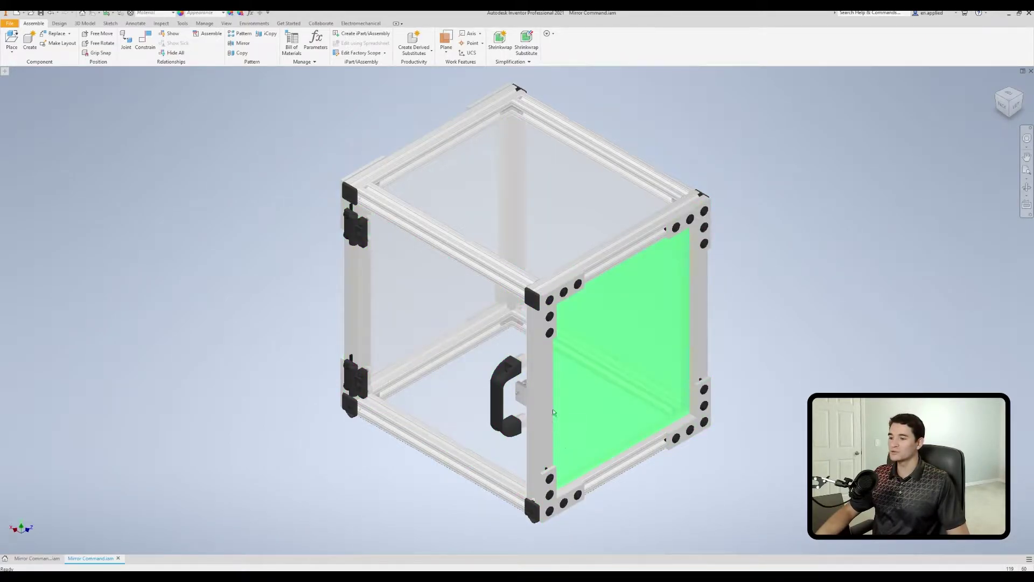
- Examine the corner brackets on the finished enclosure and the single angle bracket on the example assembly's lower front corner
scroll(599, 319, down, 2)
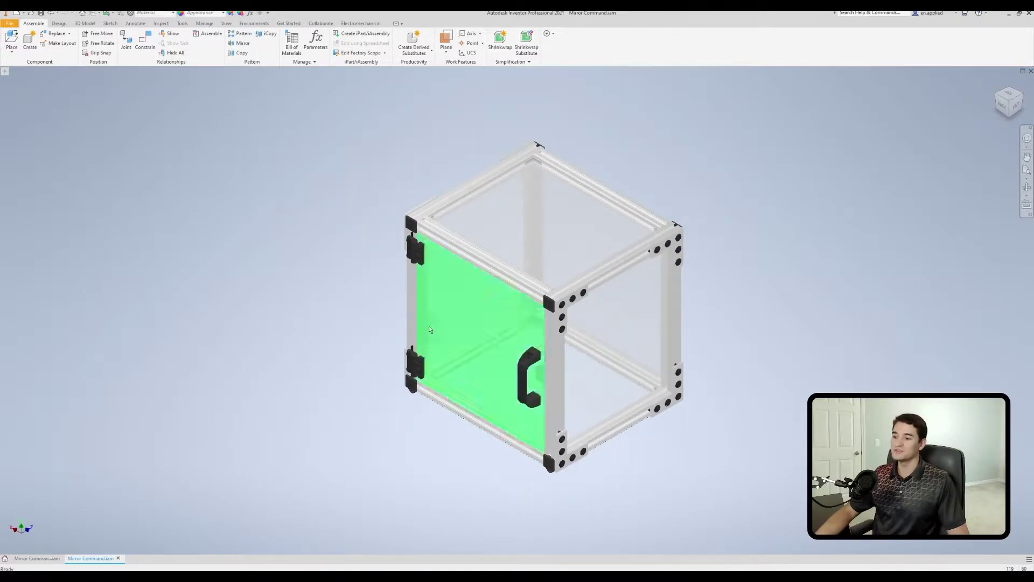
scroll(538, 377, up, 6)
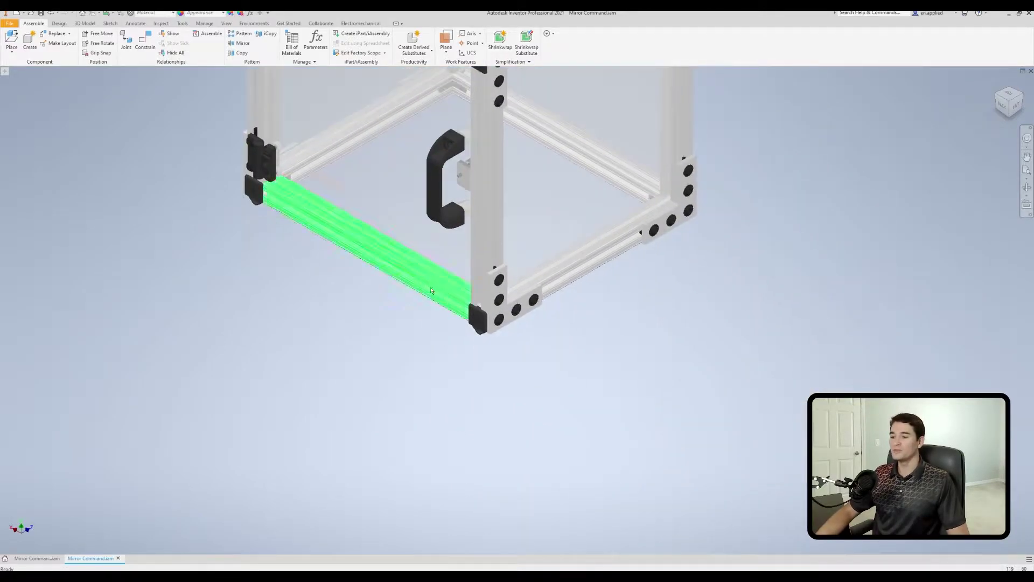
scroll(505, 352, down, 5)
shift+middle_drag(584, 101, 458, 314)
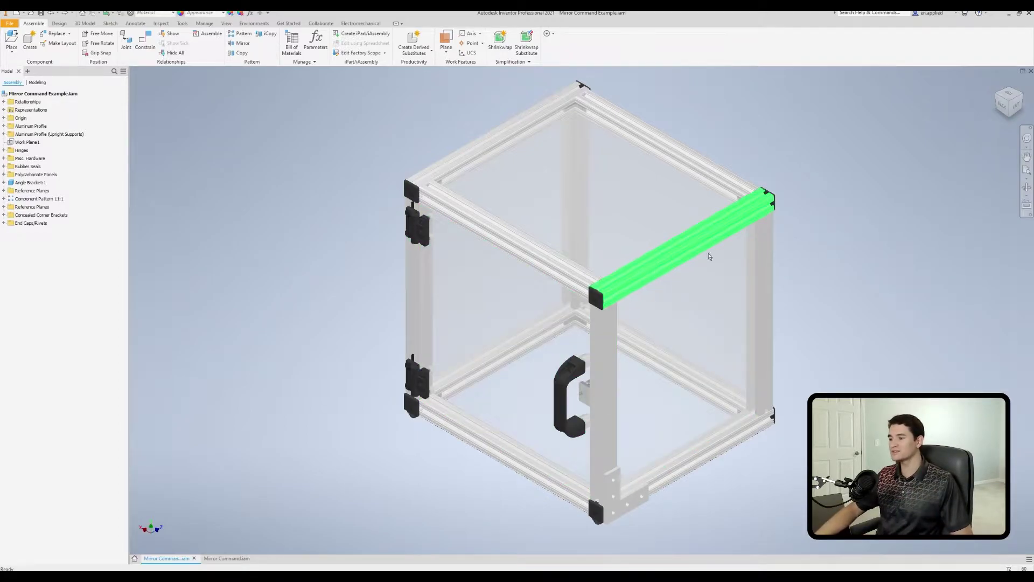
middle_drag(637, 534, 580, 385)
scroll(563, 343, up, 3)
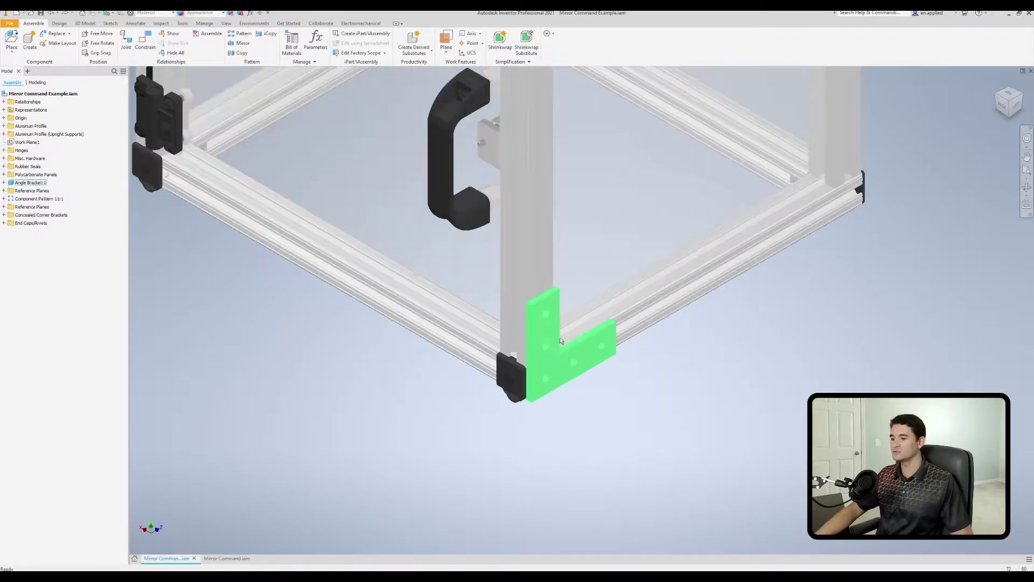
key(F6)
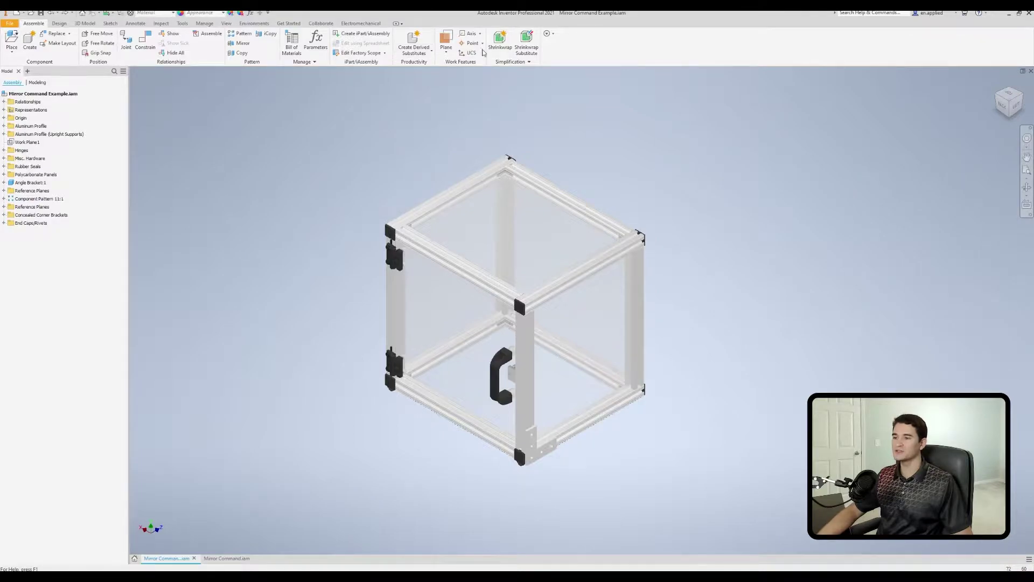
- Create a midplane work plane between the door-side top rail and the opposite rear top rail of the frame
click(447, 53)
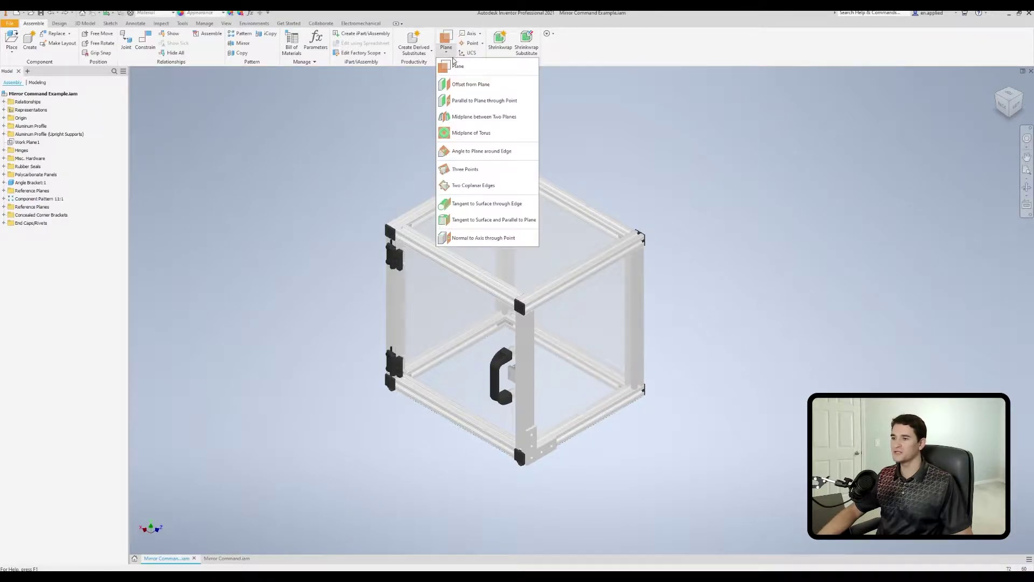
click(478, 118)
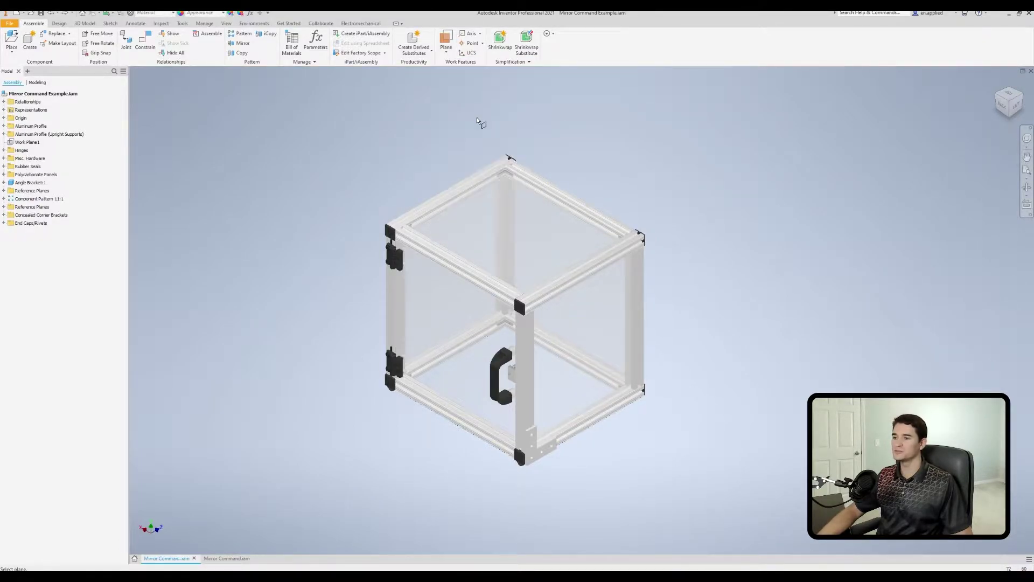
scroll(420, 278, up, 8)
key(F6)
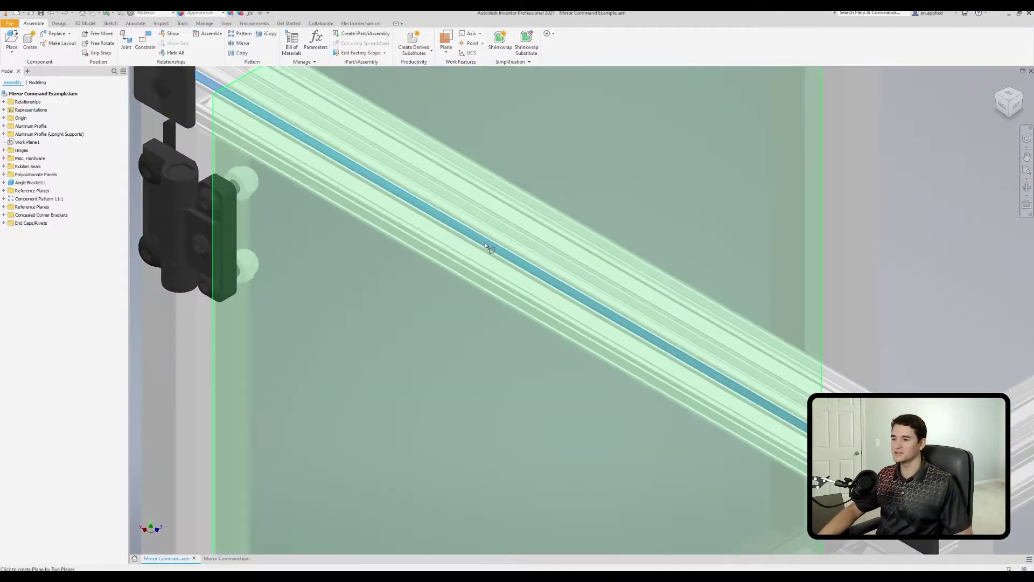
shift+middle_drag(485, 245, 576, 283)
scroll(577, 283, up, 6)
scroll(499, 235, up, 3)
click(496, 220)
scroll(496, 220, down, 6)
shift+middle_drag(496, 220, 527, 226)
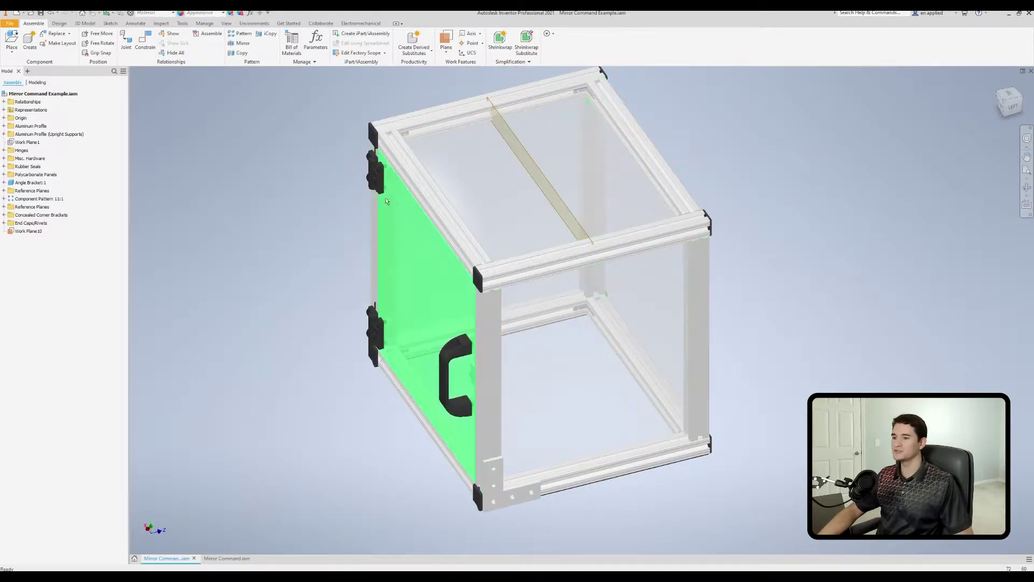
shift+middle_drag(510, 254, 592, 253)
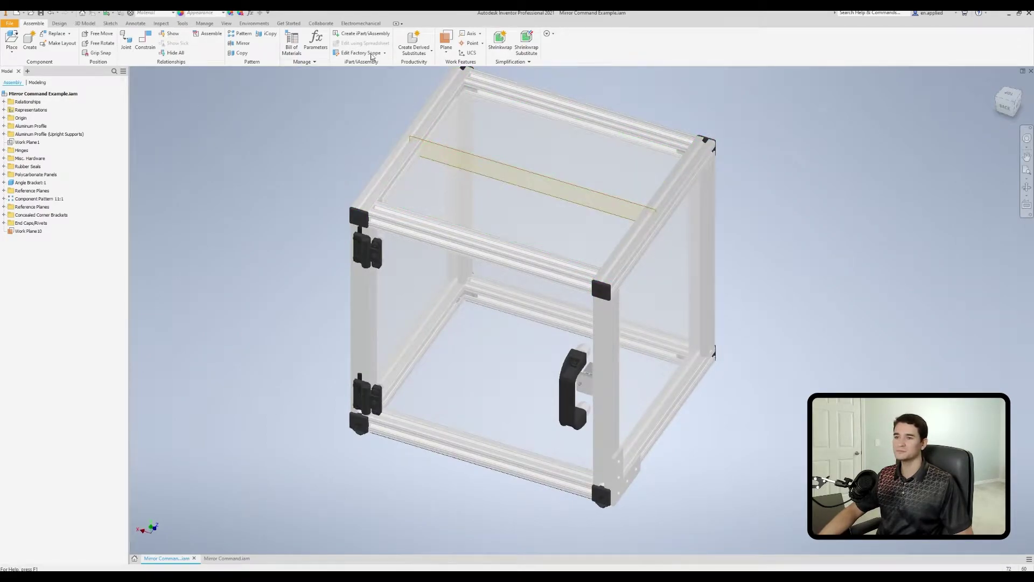
- Create a second midplane work plane between the two opposing side rails at the frame's top, perpendicular to the first midplane
click(446, 48)
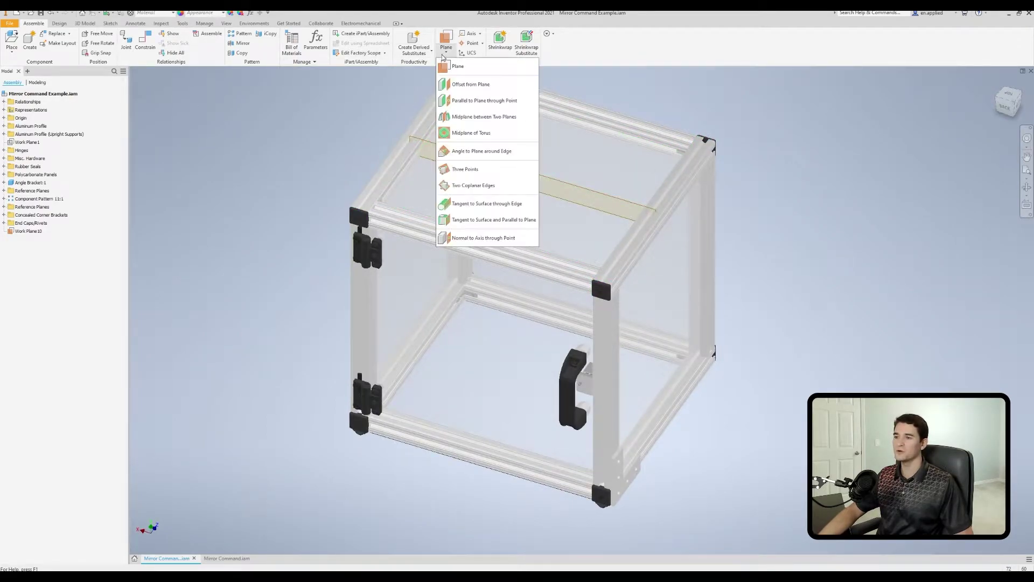
click(484, 117)
shift+middle_drag(485, 161, 455, 186)
scroll(455, 187, up, 5)
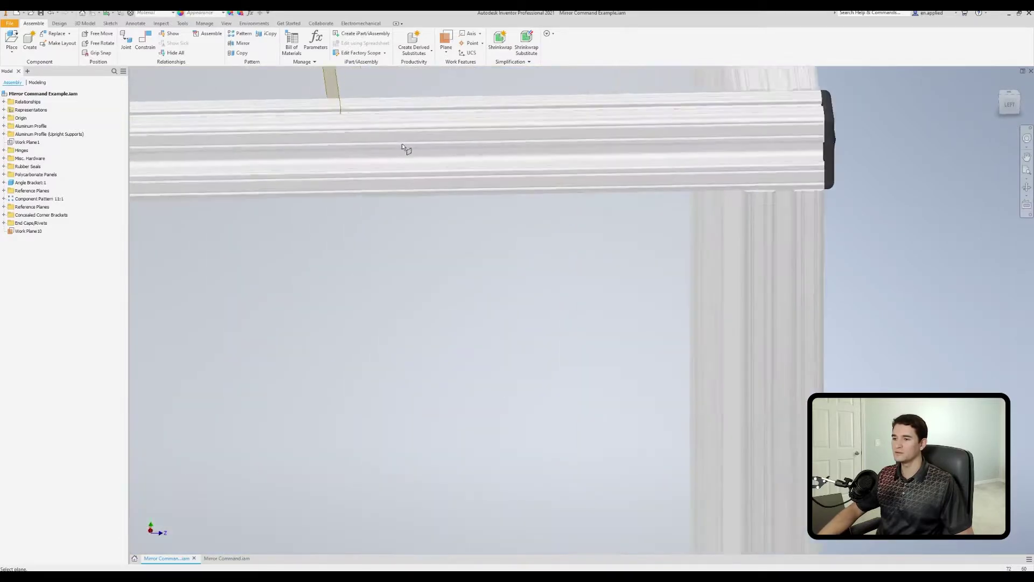
click(411, 141)
scroll(411, 154, down, 4)
click(388, 450)
shift+middle_drag(388, 450, 269, 154)
scroll(269, 154, up, 5)
scroll(339, 160, down, 6)
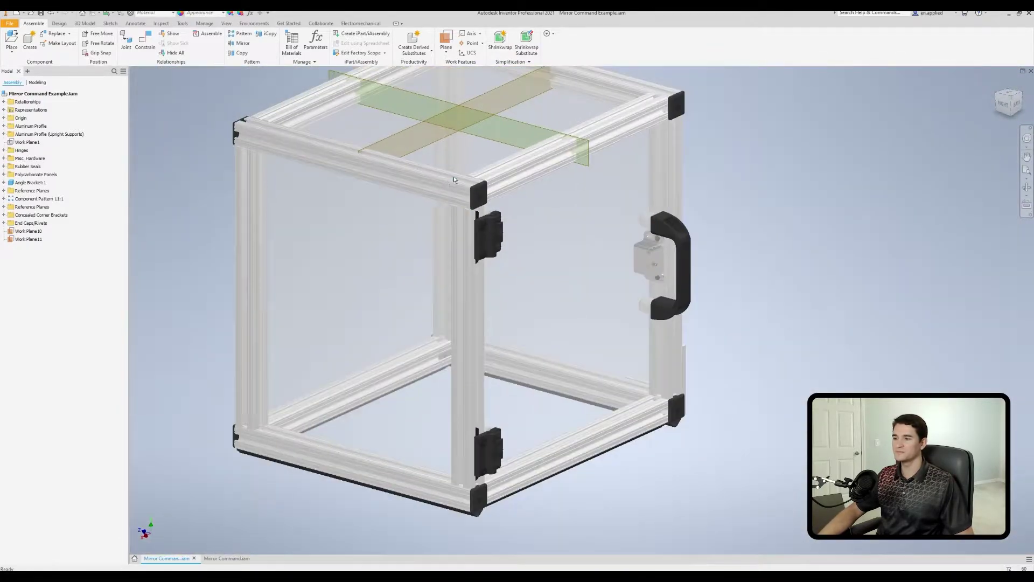
- Swing the door open and create a horizontal midplane work plane between the upper and lower rails of the frame
shift+middle_drag(647, 237, 479, 281)
drag(479, 281, 300, 296)
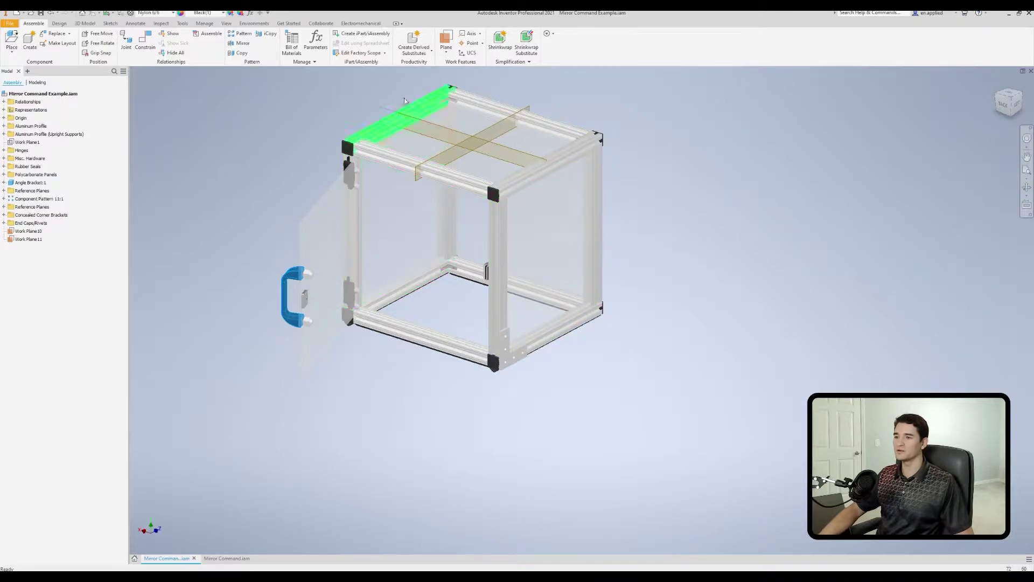
click(446, 50)
click(473, 115)
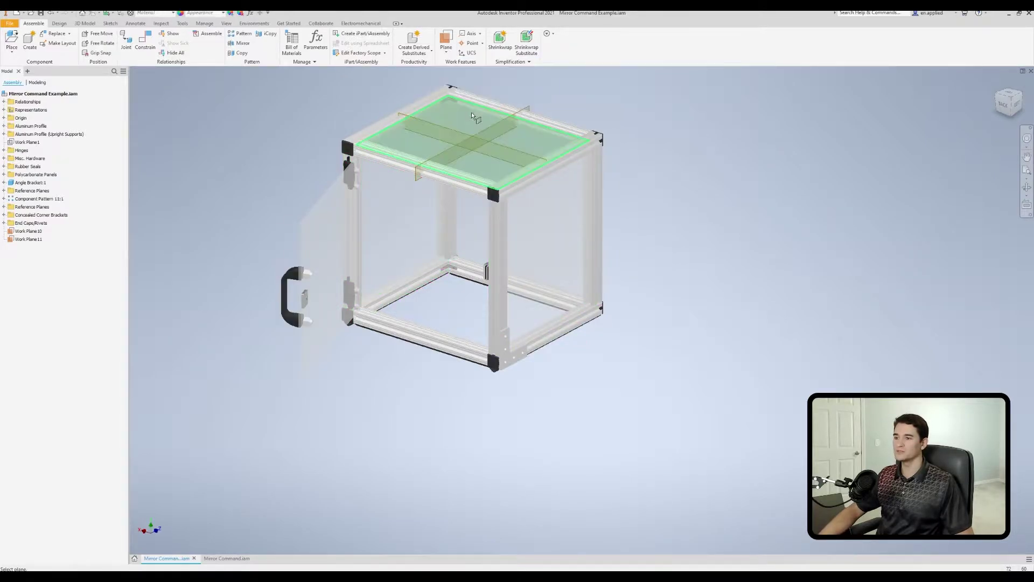
shift+middle_drag(445, 223, 440, 228)
scroll(440, 248, up, 5)
click(446, 273)
scroll(447, 270, down, 5)
middle_drag(447, 269, 541, 161)
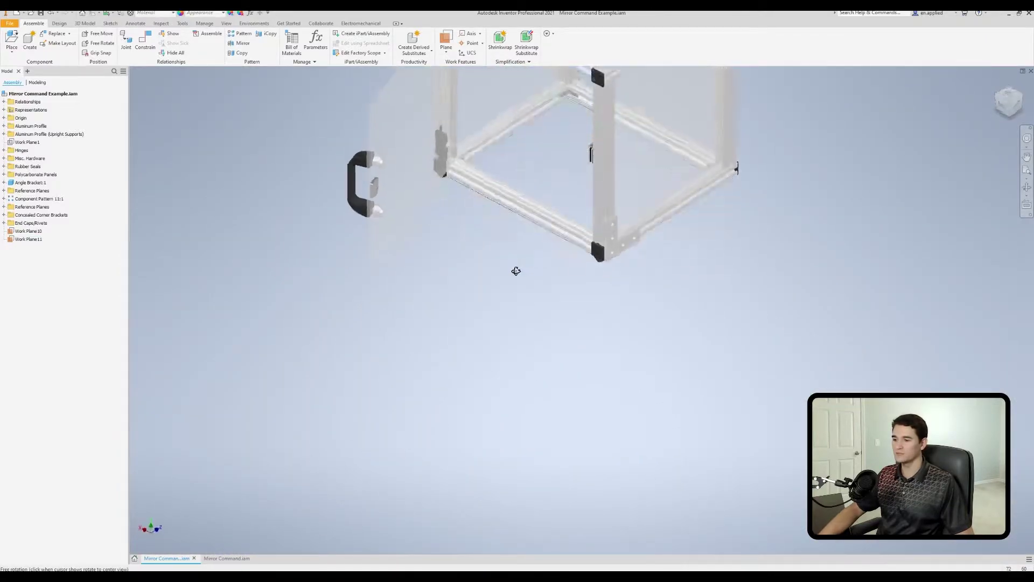
scroll(541, 175, up, 8)
click(494, 202)
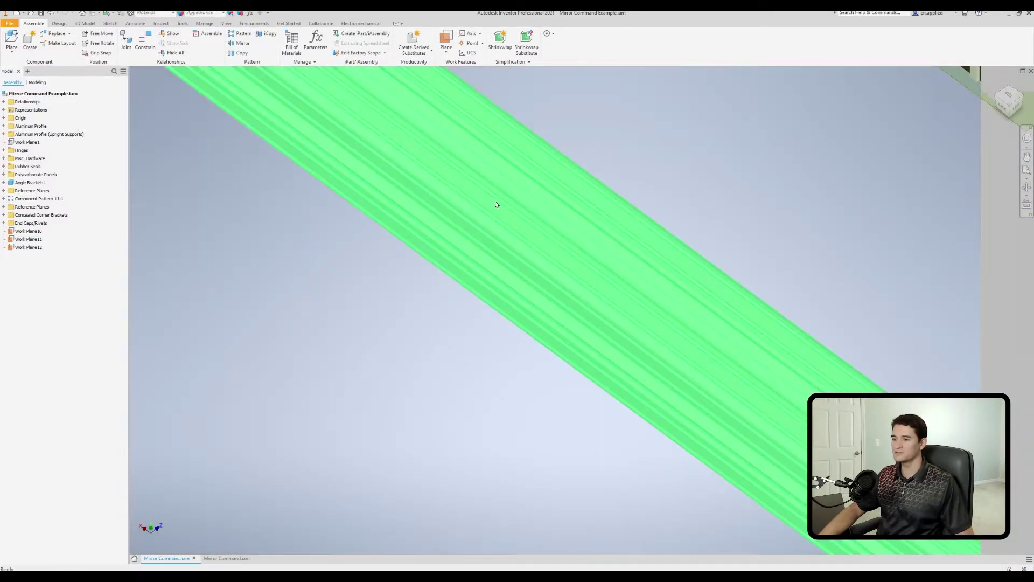
scroll(501, 177, down, 8)
shift+middle_drag(528, 251, 560, 247)
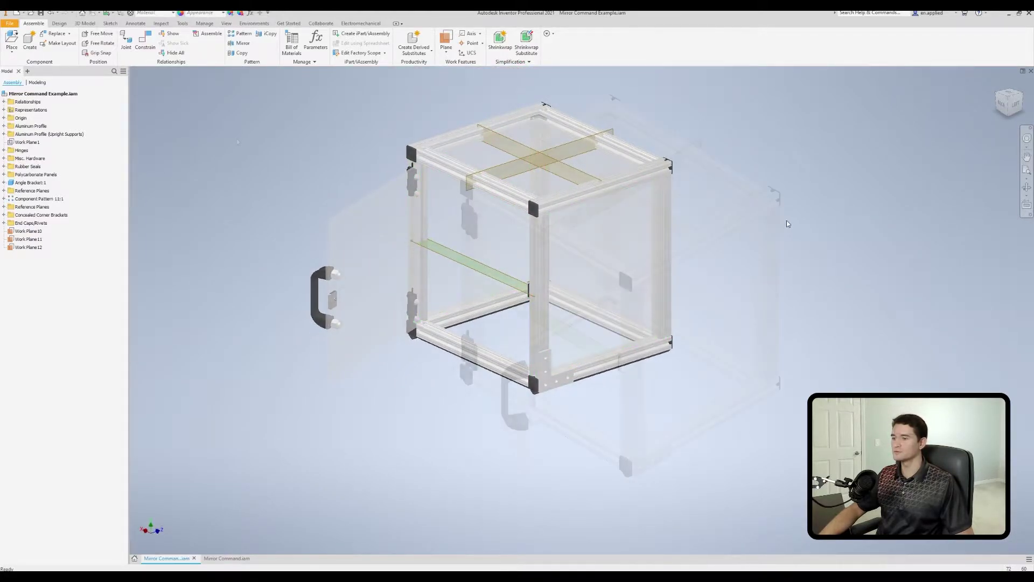
scroll(237, 142, up, 3)
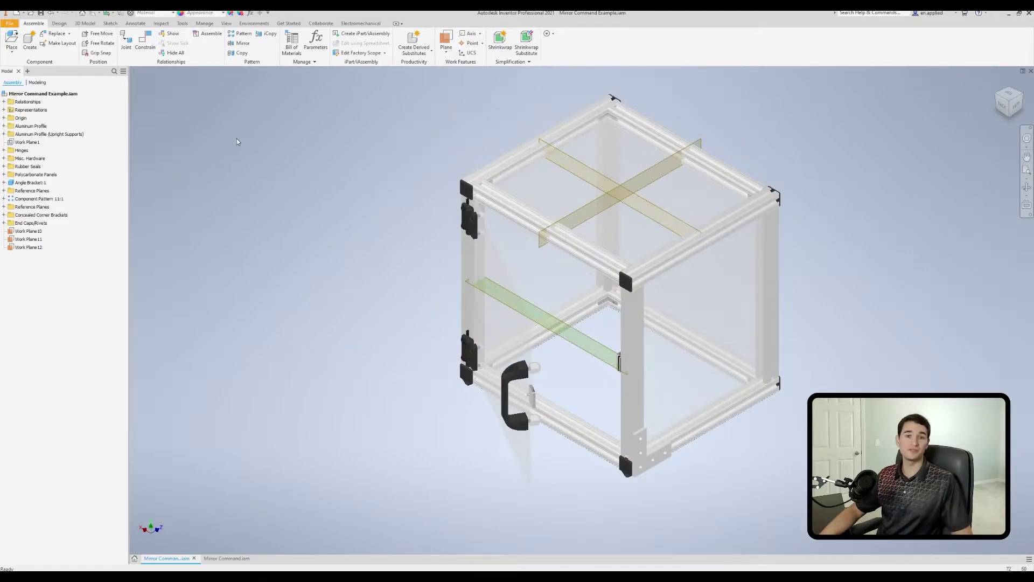
- Start mirroring components and try the XY, XZ and YZ origin planes as the mirror plane
click(247, 44)
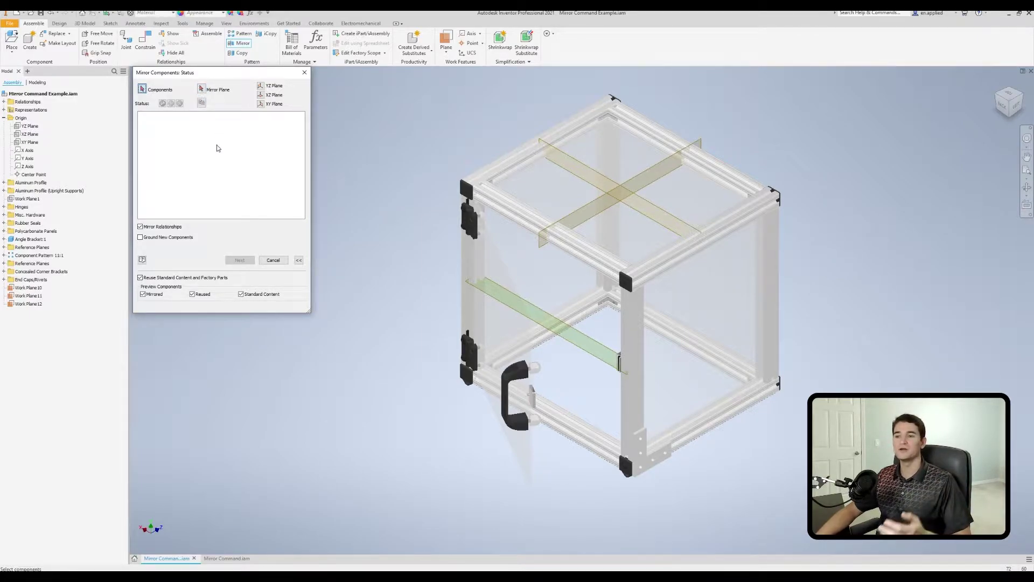
click(202, 91)
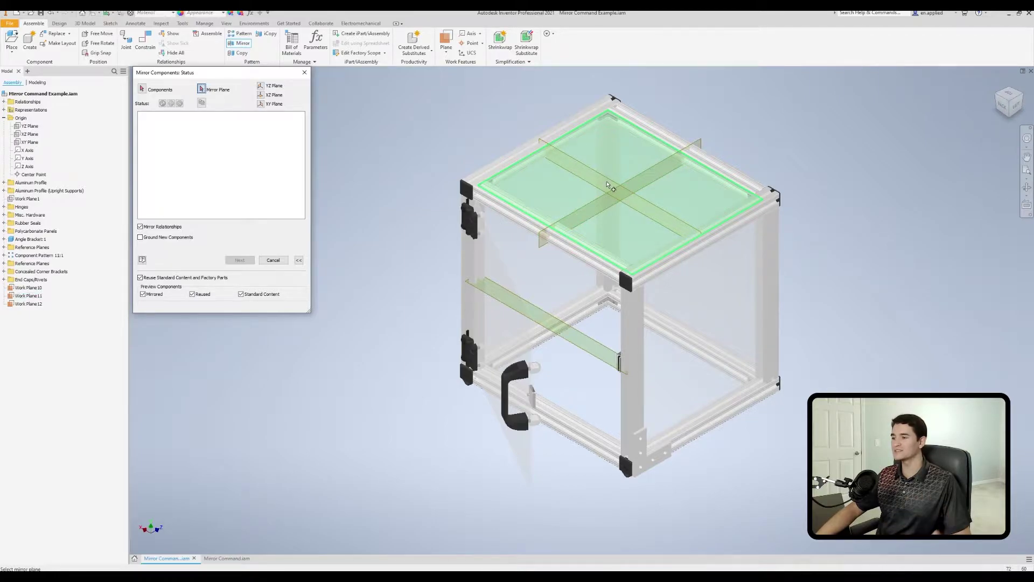
scroll(609, 186, up, 6)
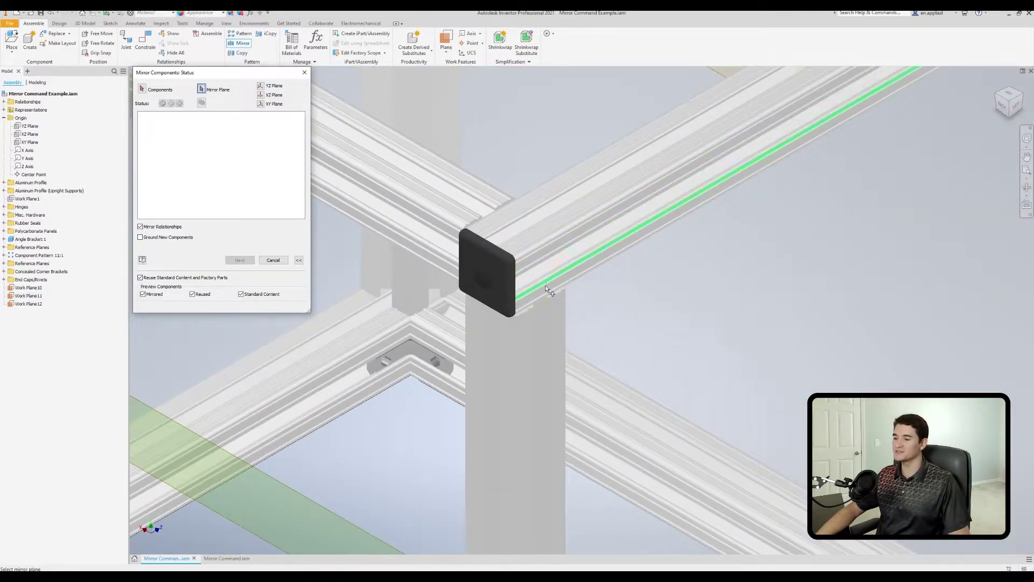
scroll(516, 286, down, 7)
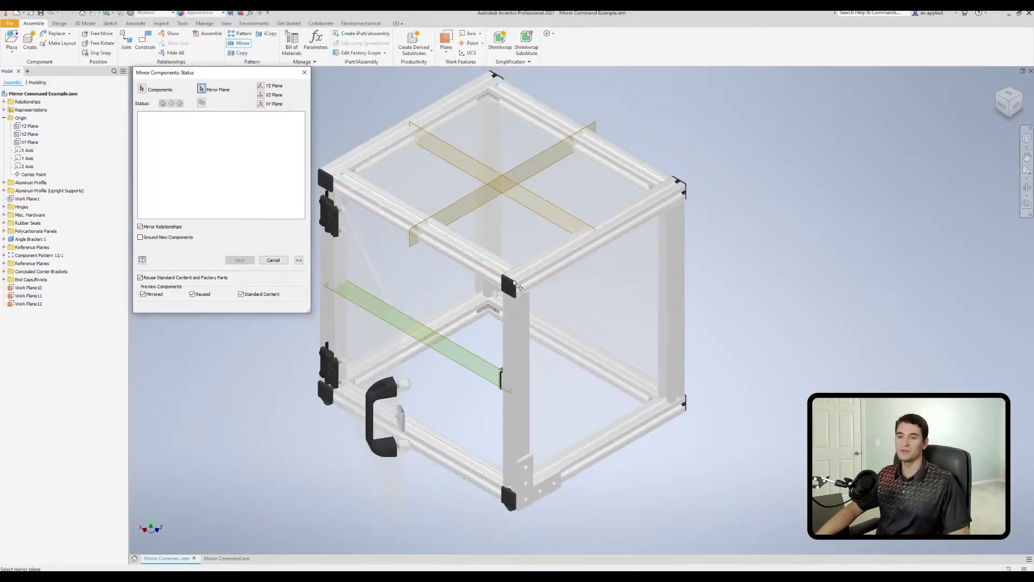
scroll(516, 285, down, 1)
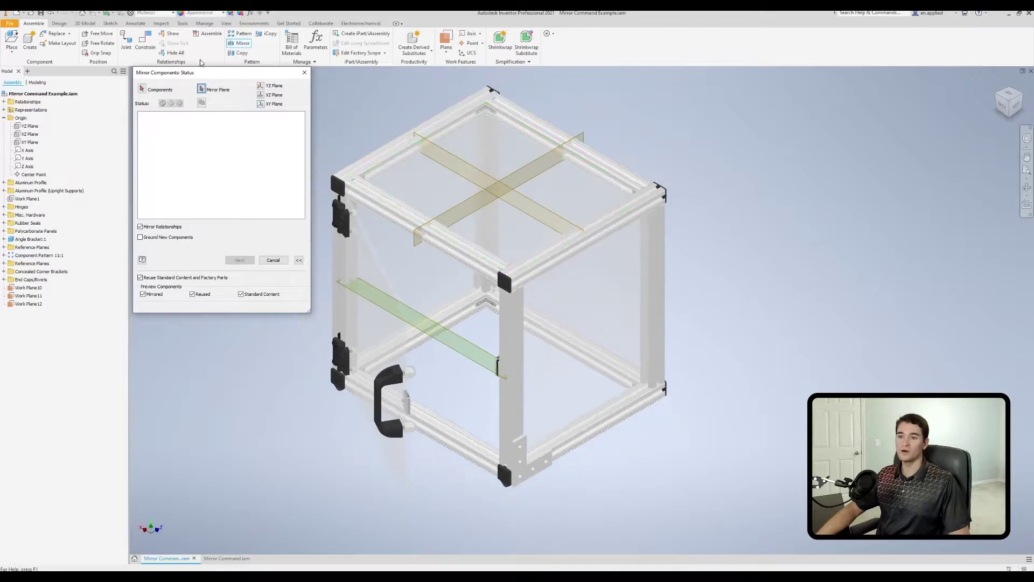
click(260, 103)
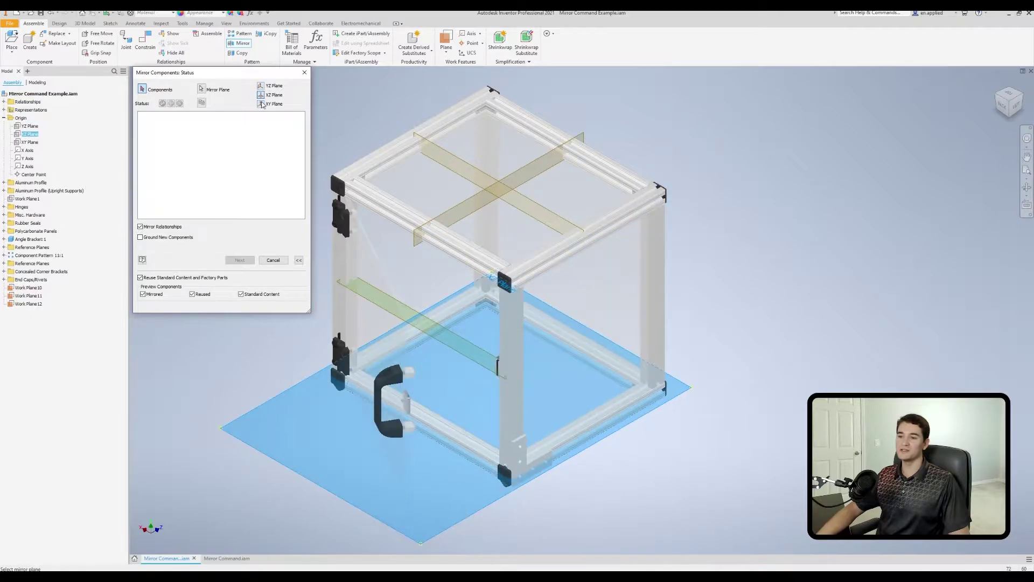
click(261, 95)
click(263, 87)
click(201, 90)
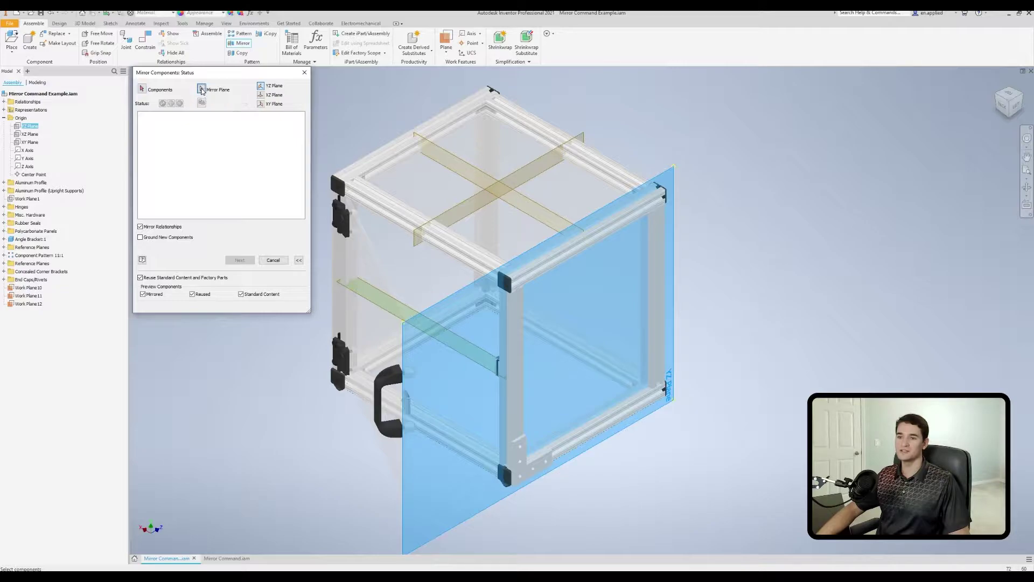
click(31, 143)
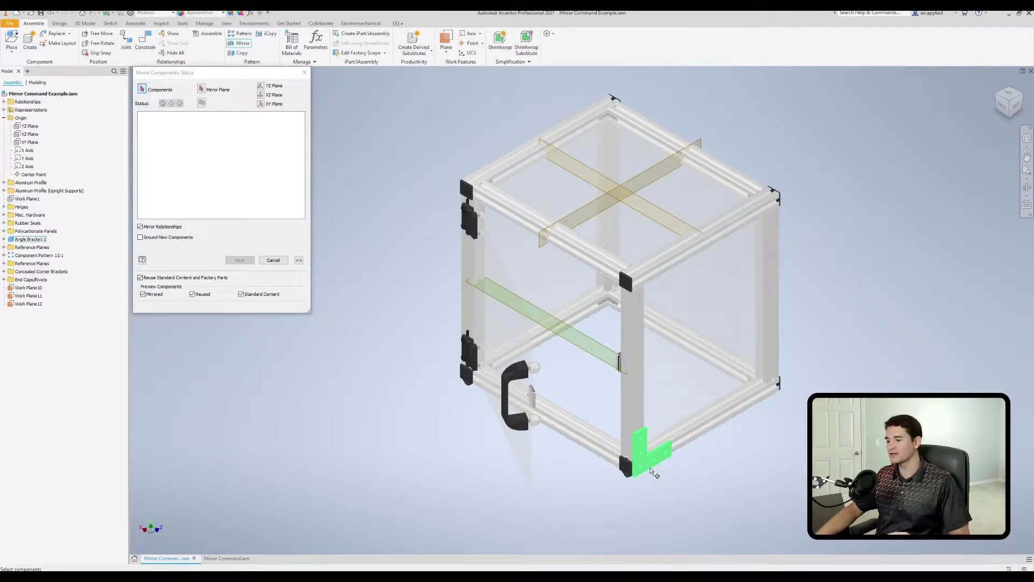
- Select the angle bracket at the frame's lower front corner as the component to mirror
middle_drag(430, 466, 315, 371)
scroll(564, 413, up, 5)
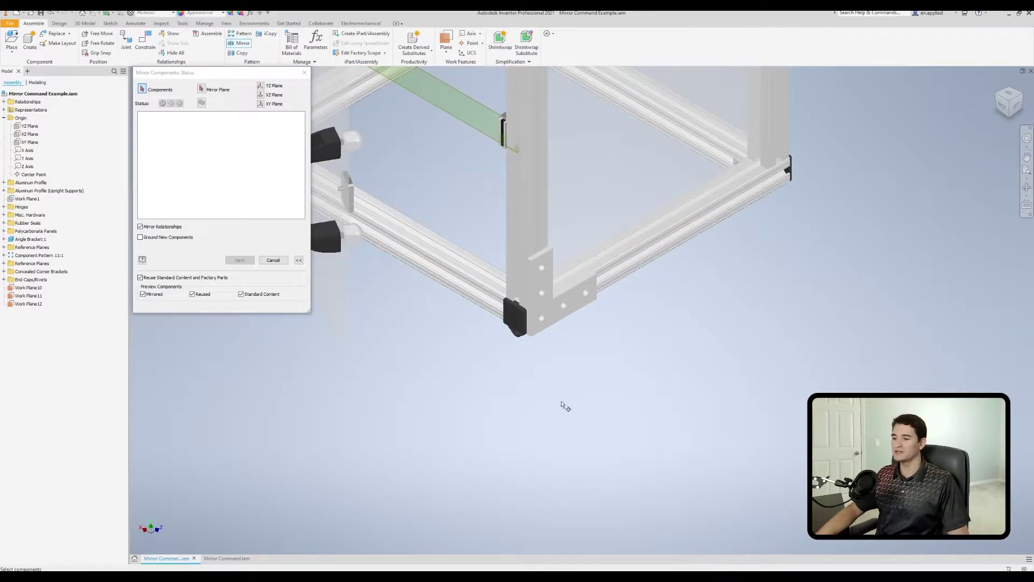
click(547, 313)
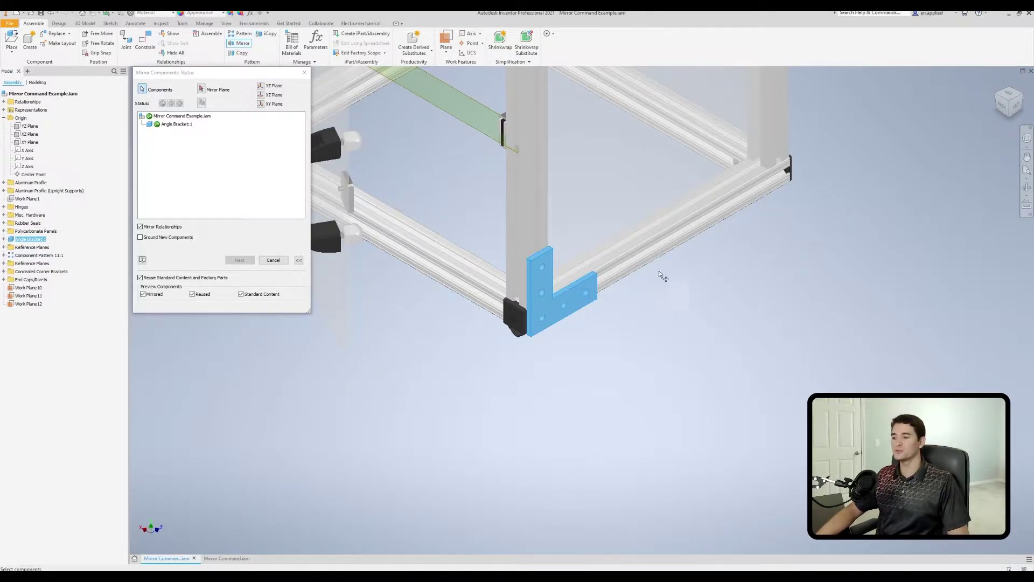
- Add the lower side T-slotted frame rail to the components to mirror and deselect it again
click(639, 249)
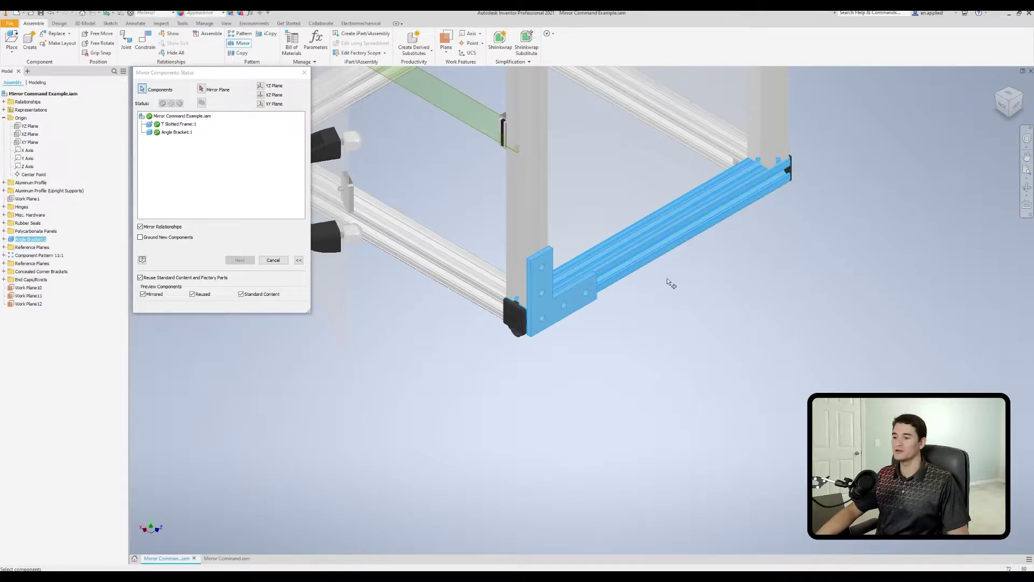
middle_drag(667, 281, 646, 307)
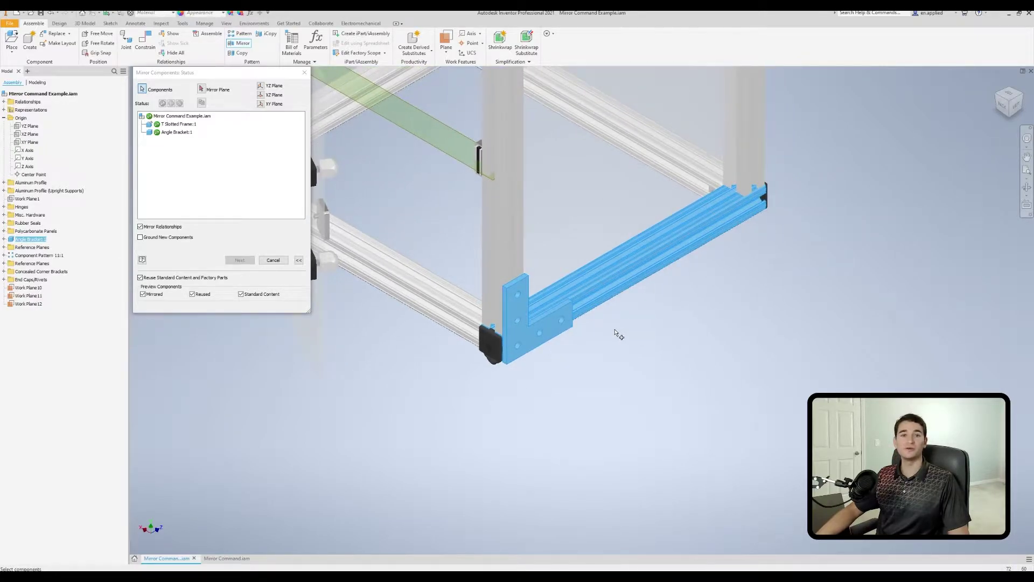
click(612, 269)
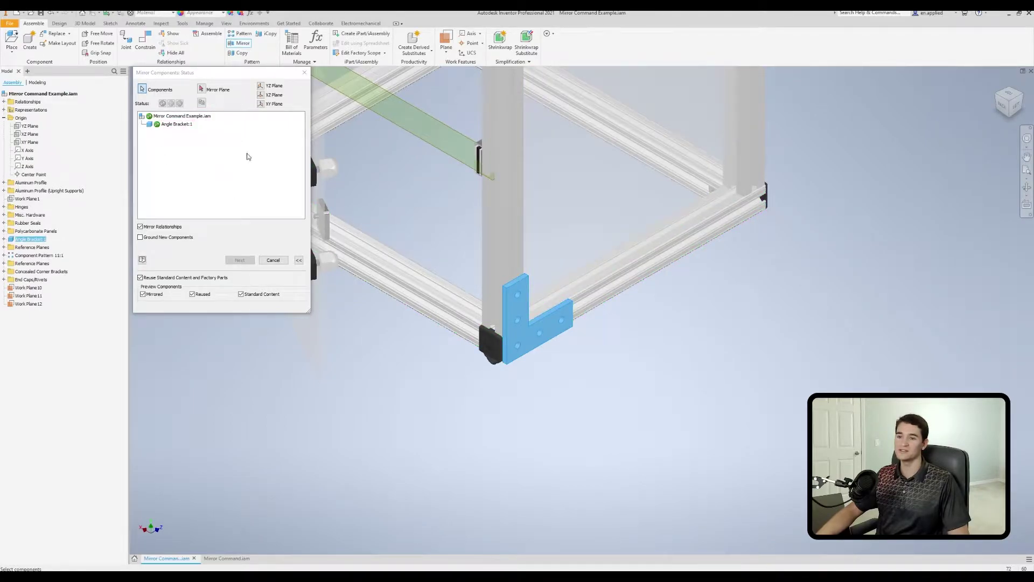
key(F5)
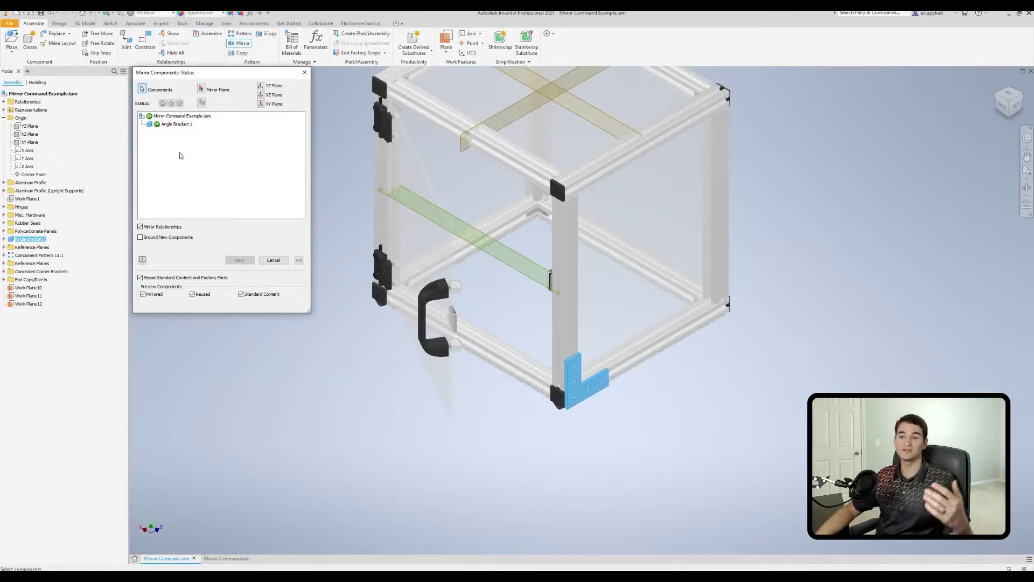
- Set Work Plane10, midway between the frame's front and rear, as the mirror plane for the angle bracket
click(195, 116)
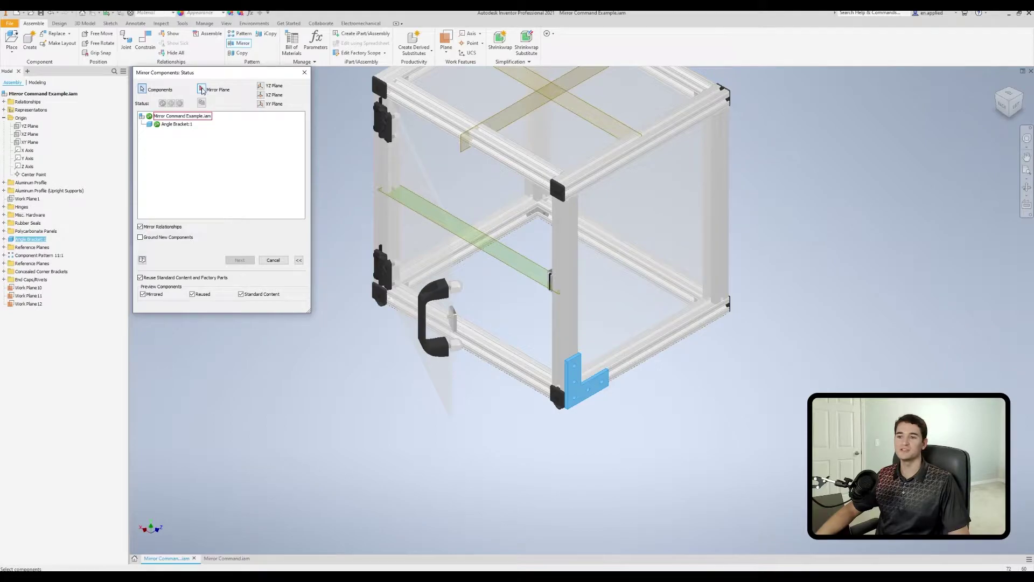
click(202, 90)
middle_drag(593, 109, 514, 123)
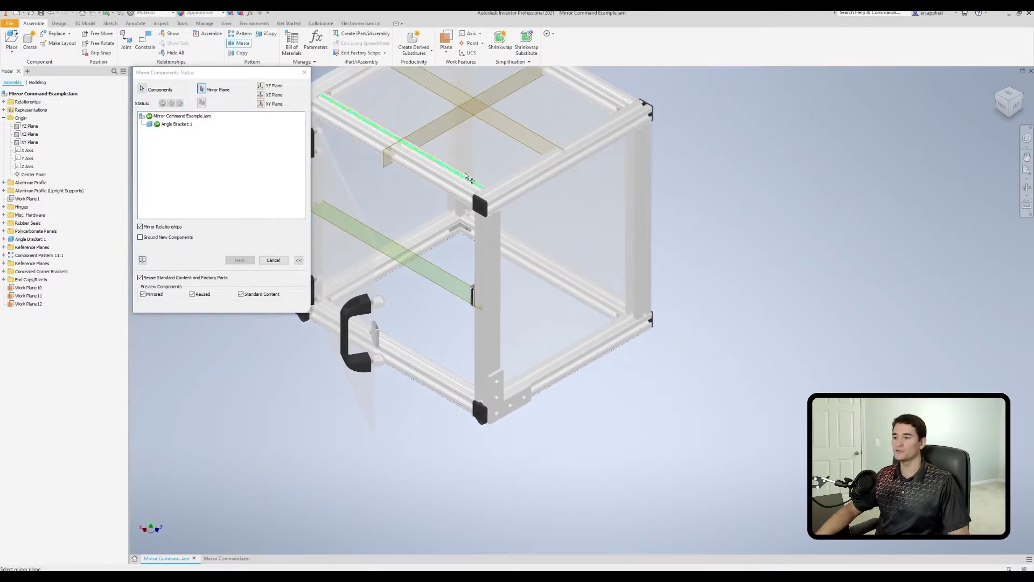
click(515, 124)
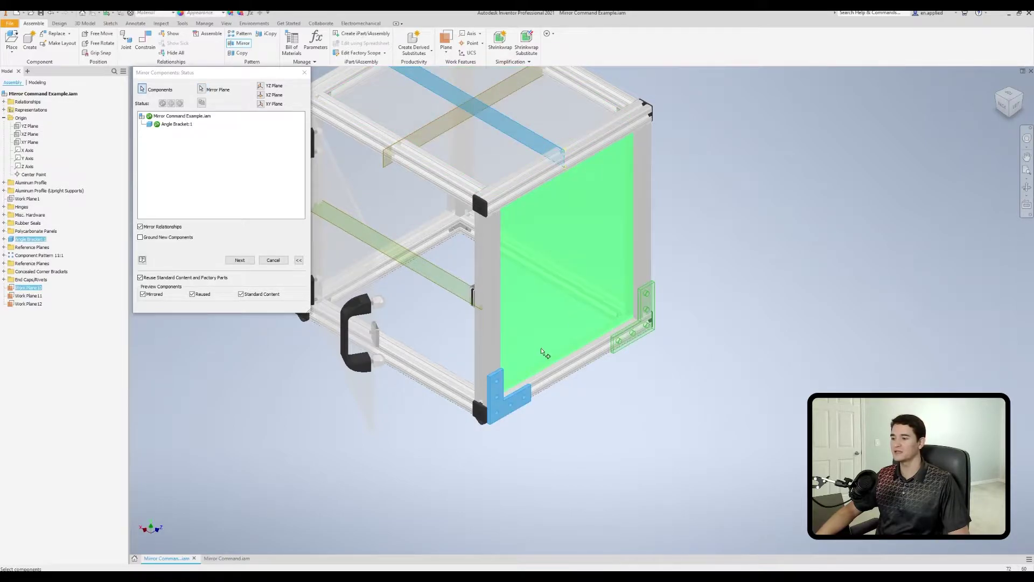
shift+middle_drag(683, 340, 654, 308)
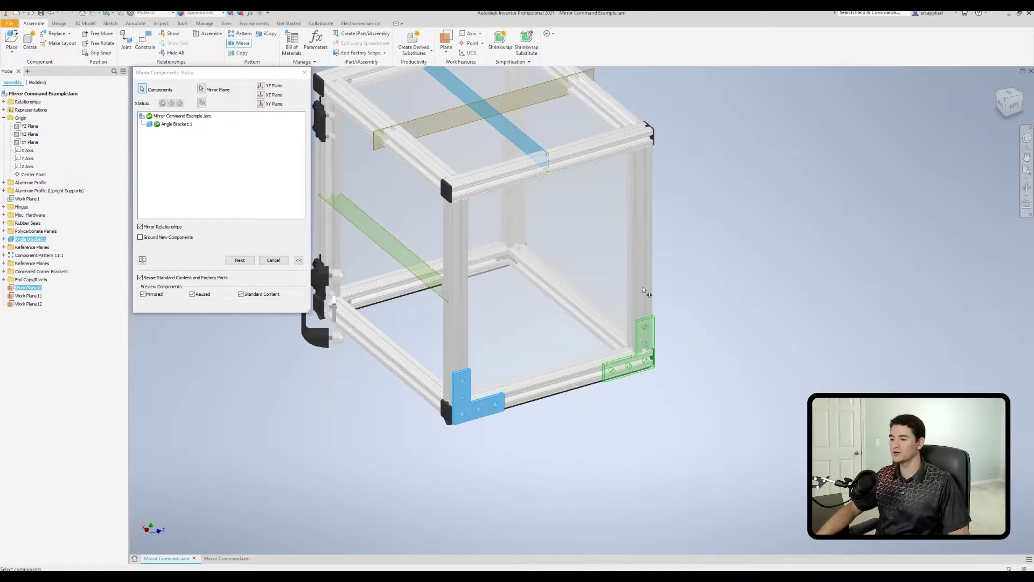
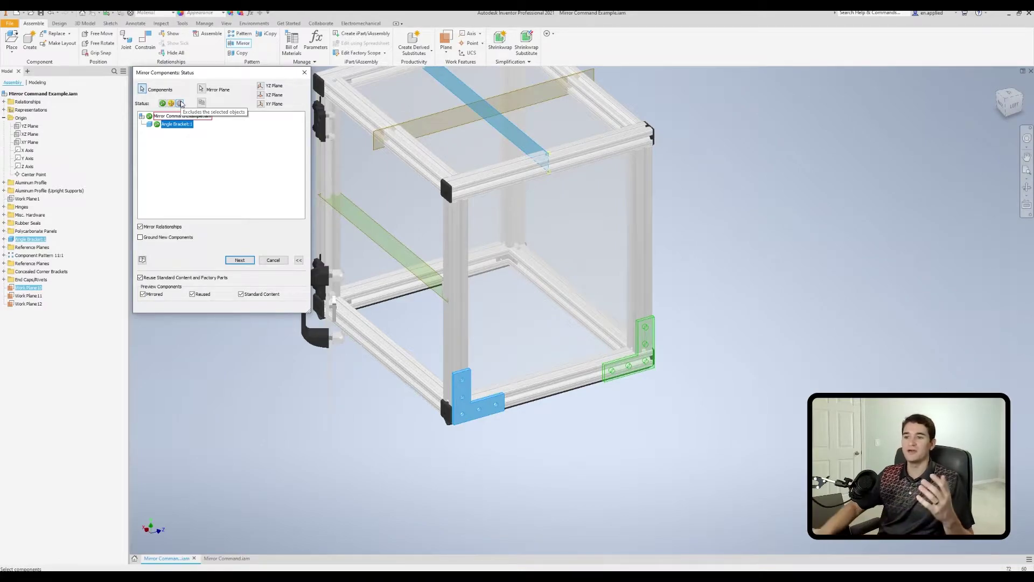
- Try the excluded status on the angle bracket and switch it to reused
click(181, 103)
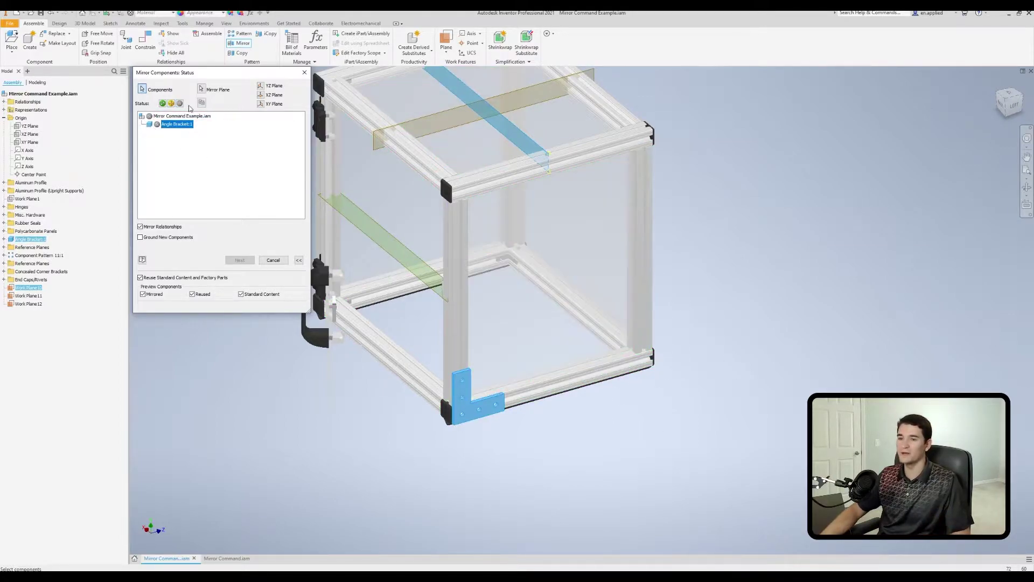
click(170, 103)
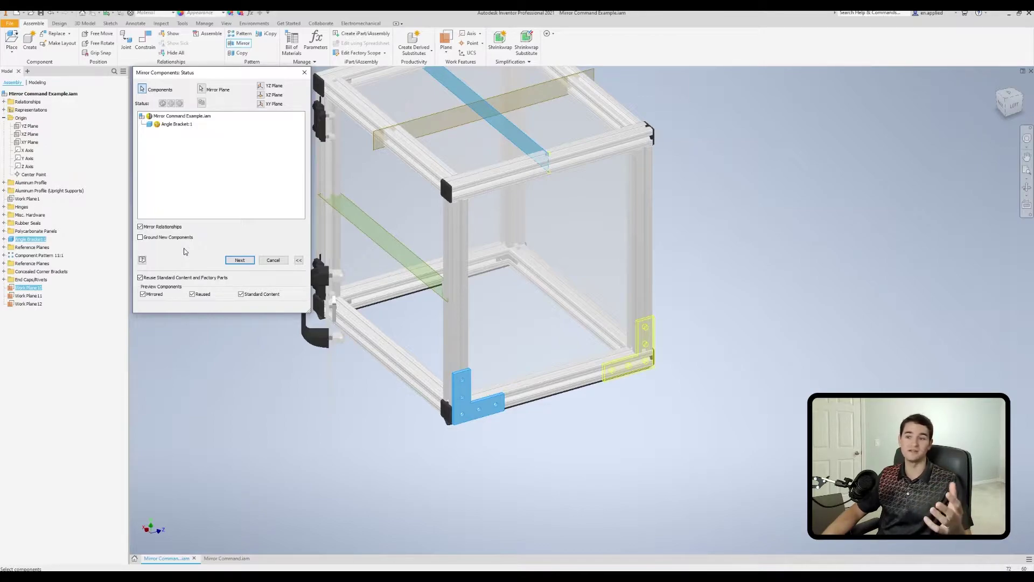
key(Tab)
key(Tab)
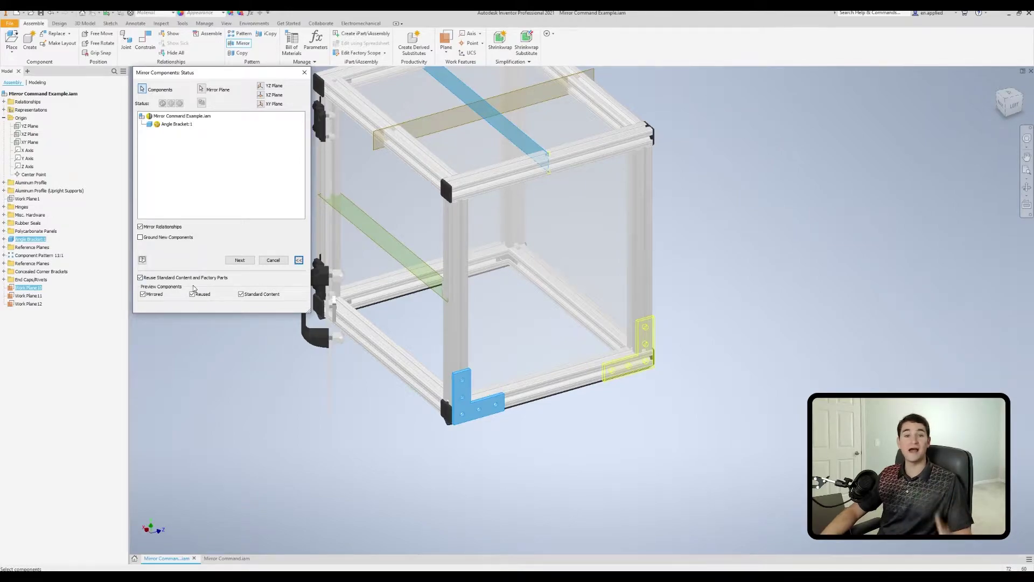
- Collapse and re-expand the additional mirror options for reuse and component previews
click(299, 261)
click(300, 262)
click(299, 261)
click(299, 261)
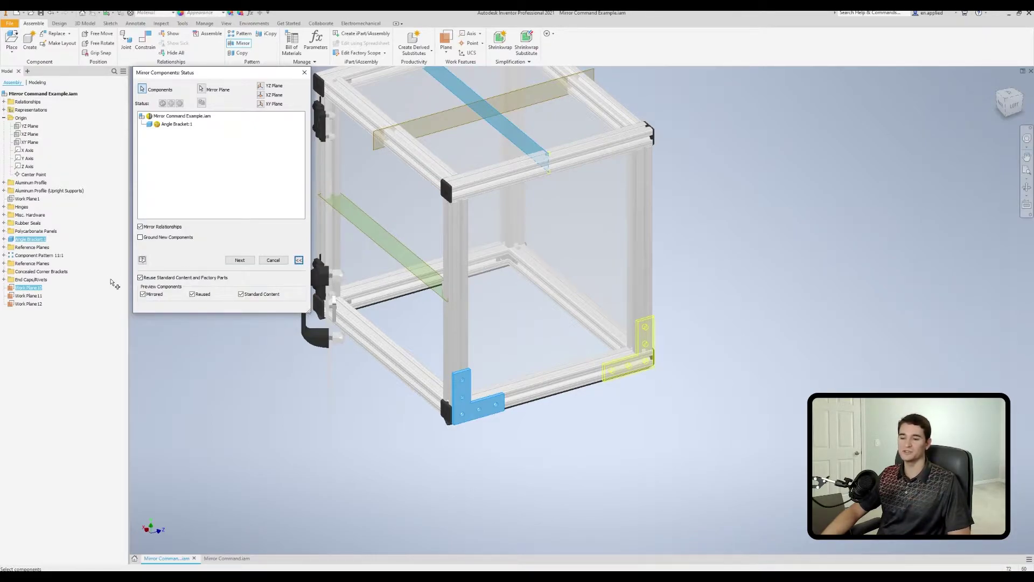
- Switch the angle bracket's status to mirrored and back to reused to compare the previews
key(Tab)
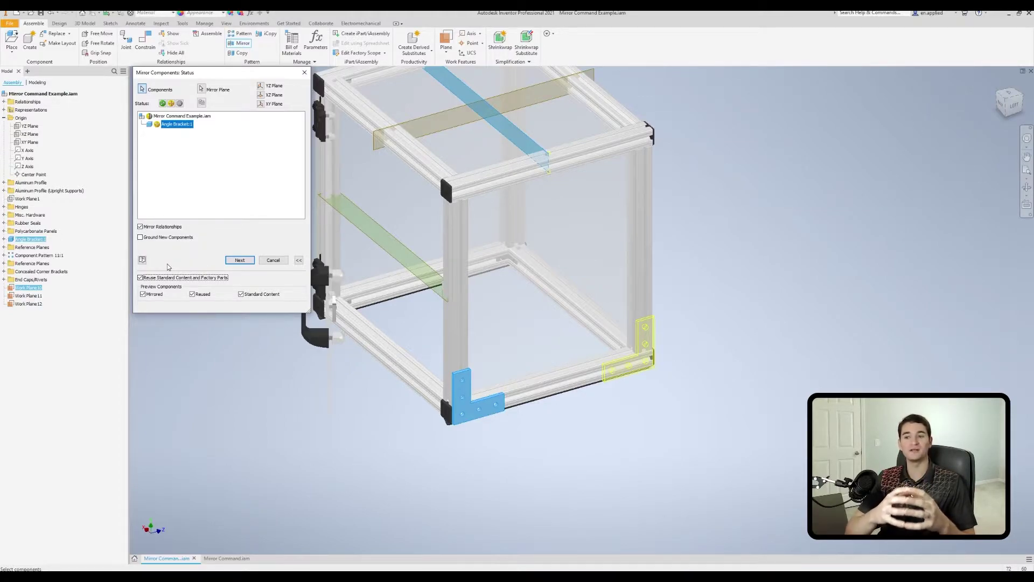
click(163, 103)
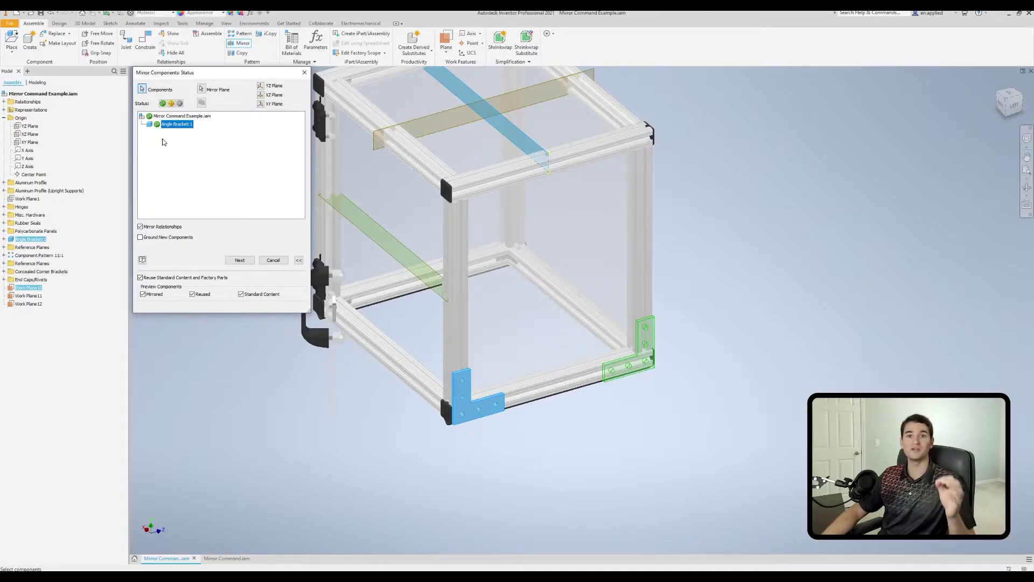
click(171, 103)
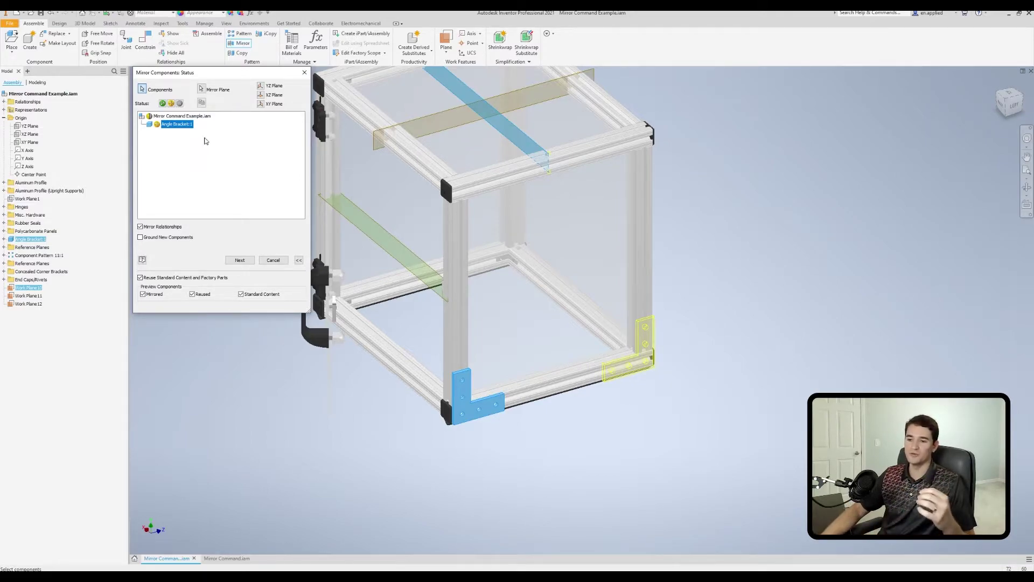
- Toggle the preview options for mirrored, reused and standard content components
click(143, 294)
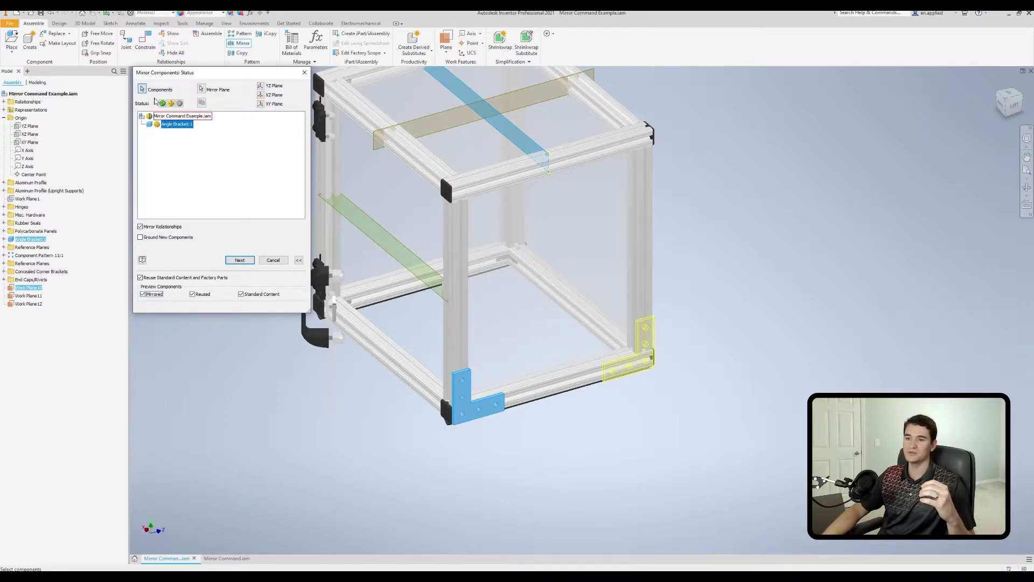
click(144, 294)
click(193, 295)
click(192, 294)
click(193, 295)
click(193, 295)
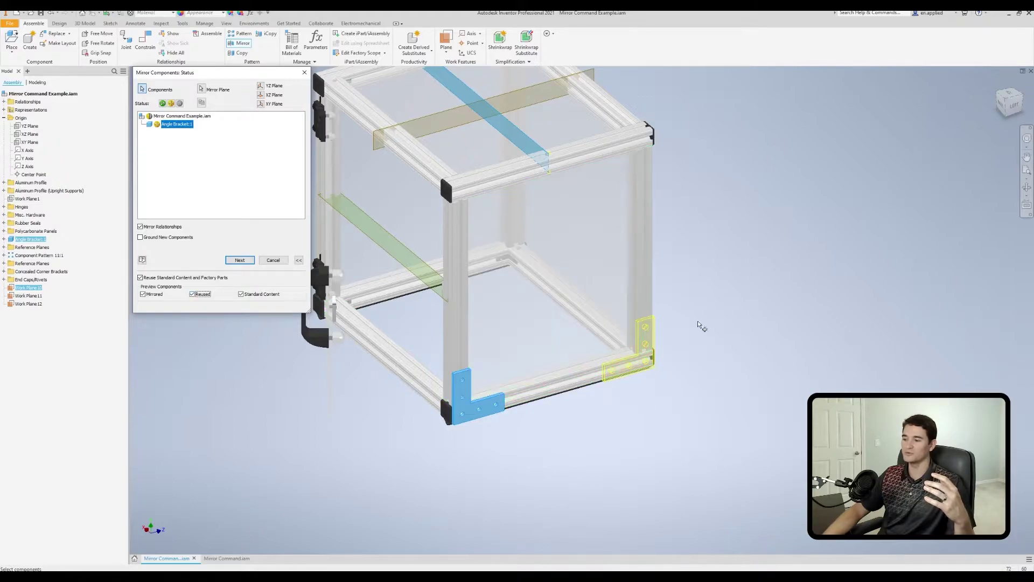
click(192, 293)
click(193, 294)
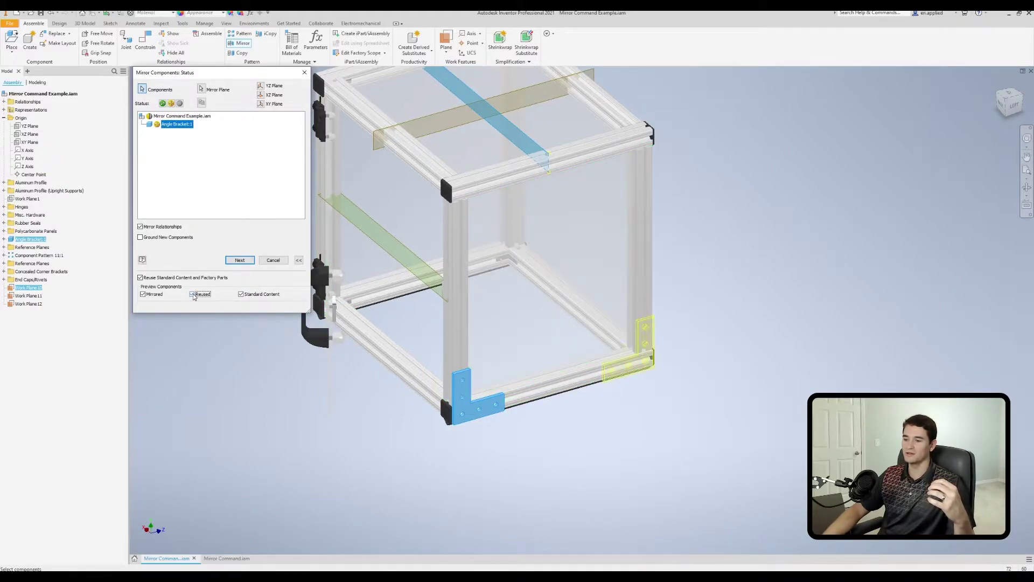
click(241, 295)
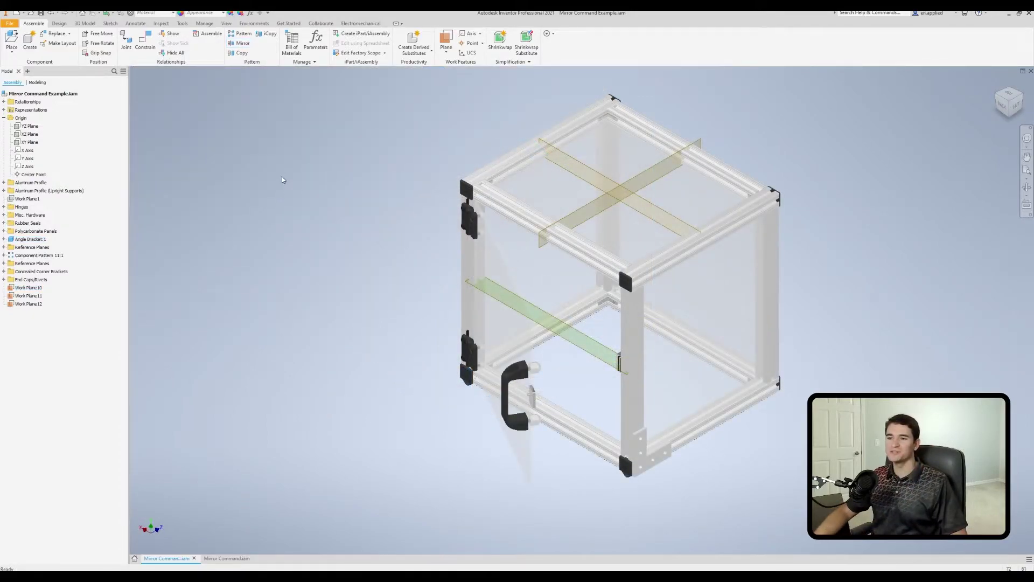
- Set up mirroring the lower front angle bracket across Work Plane10 with mirrored status and continue to the file naming
click(240, 43)
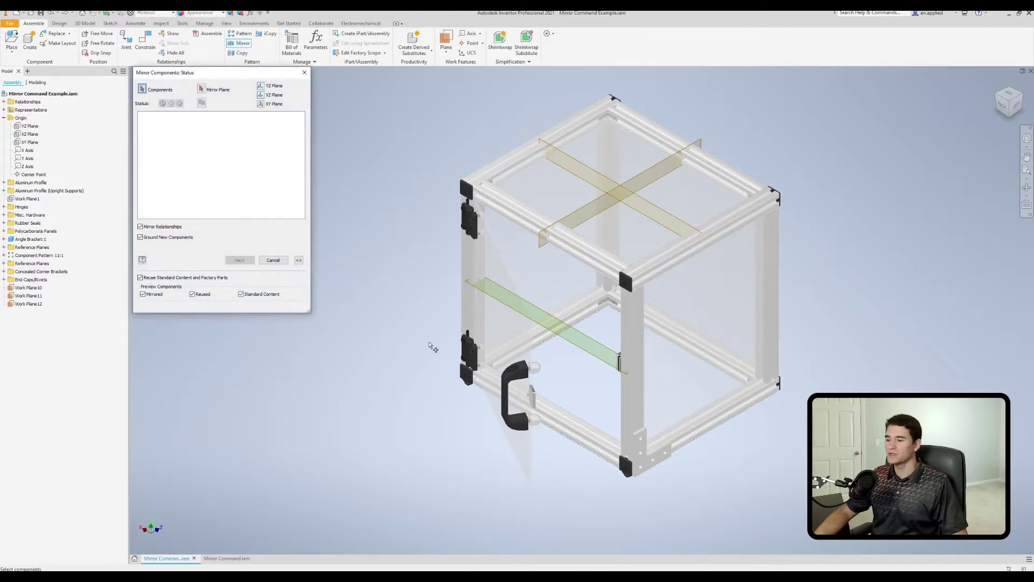
click(661, 465)
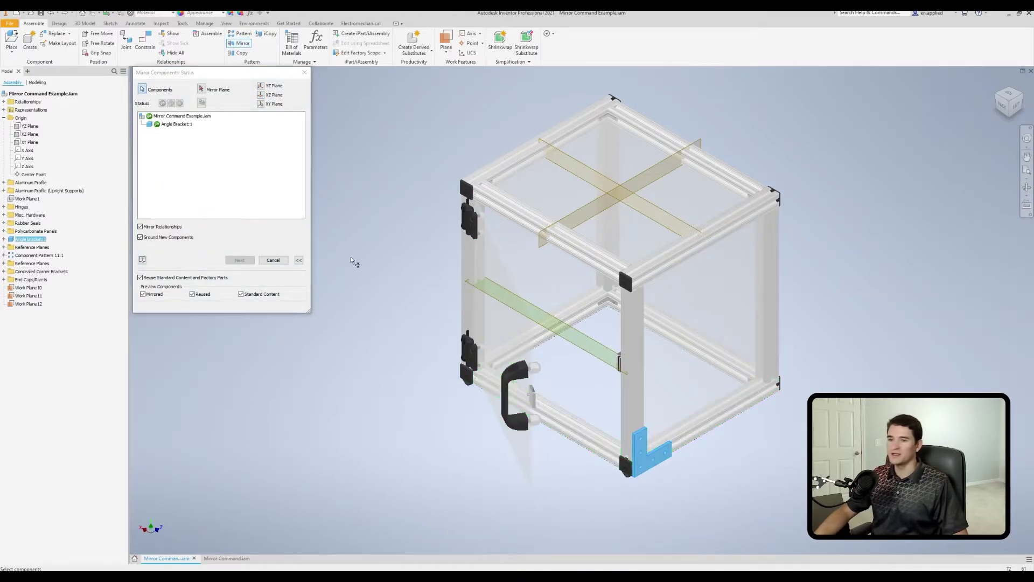
click(202, 88)
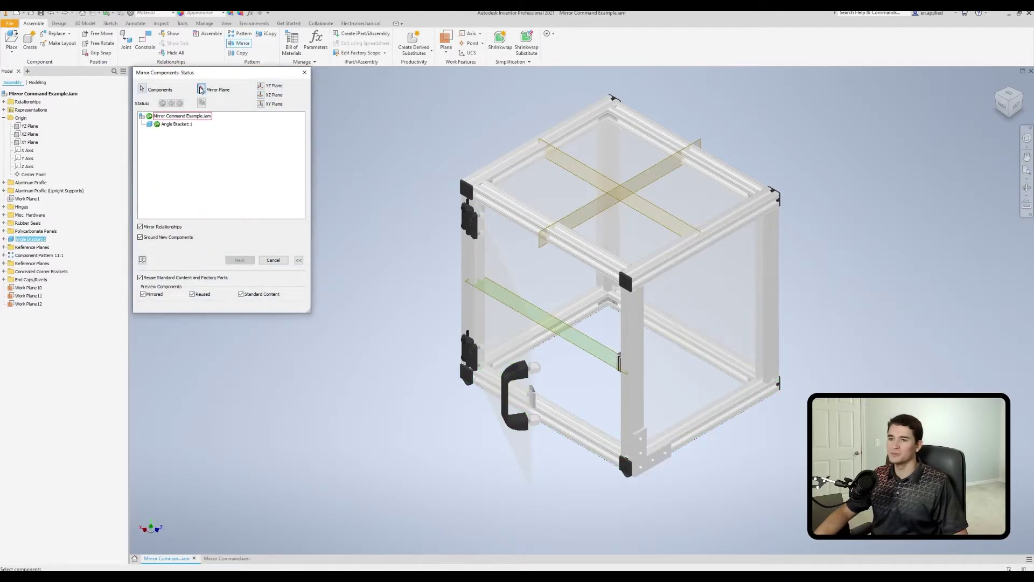
click(655, 208)
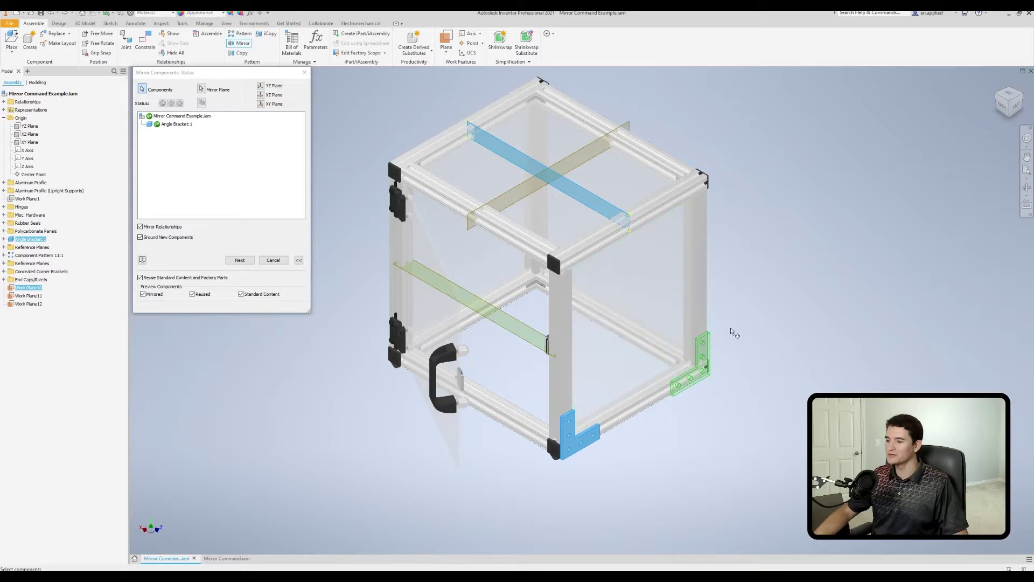
click(174, 125)
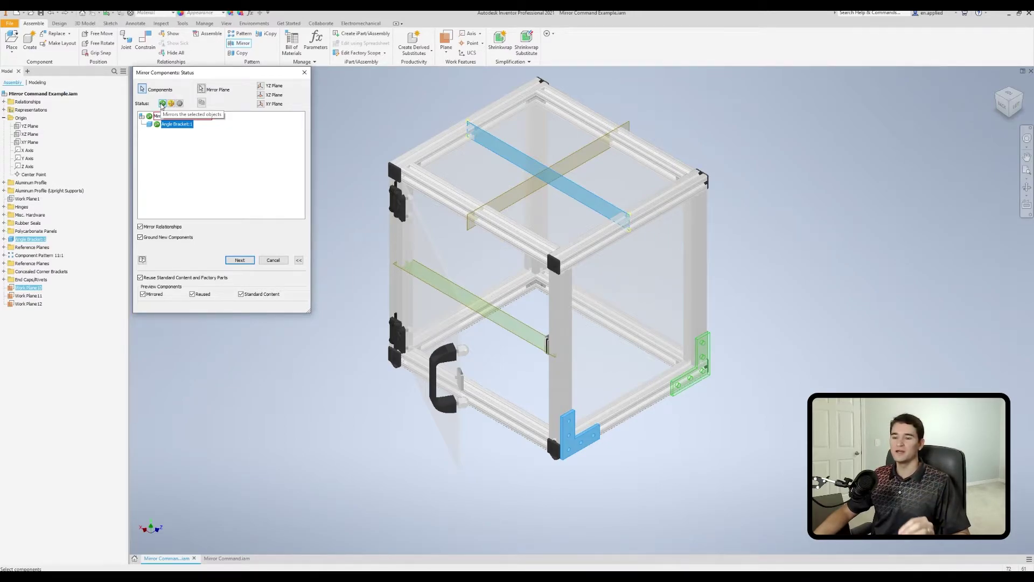
click(237, 263)
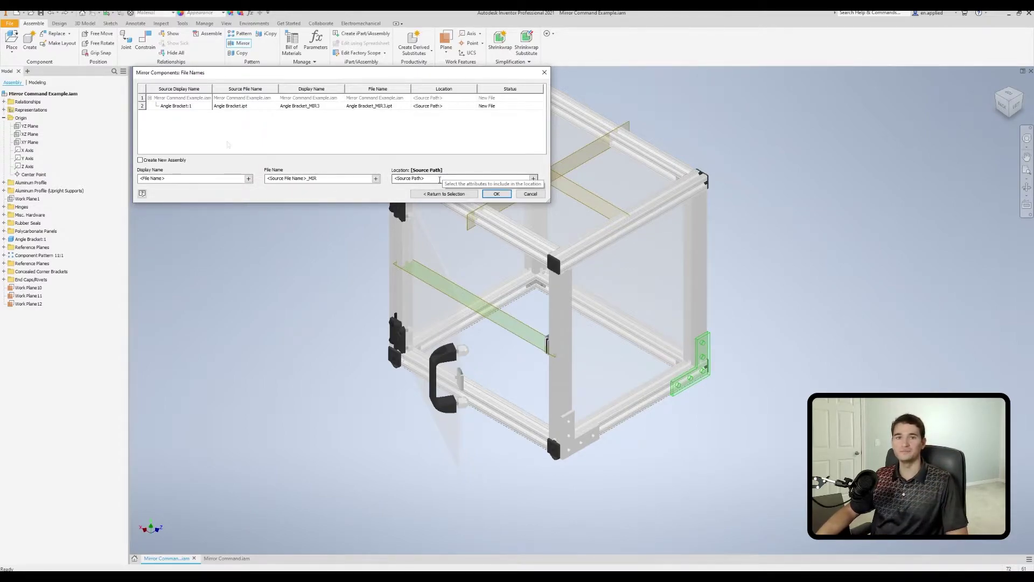
- Append "sample text" to the display name and replace the file name suffix MIR with RH
click(201, 176)
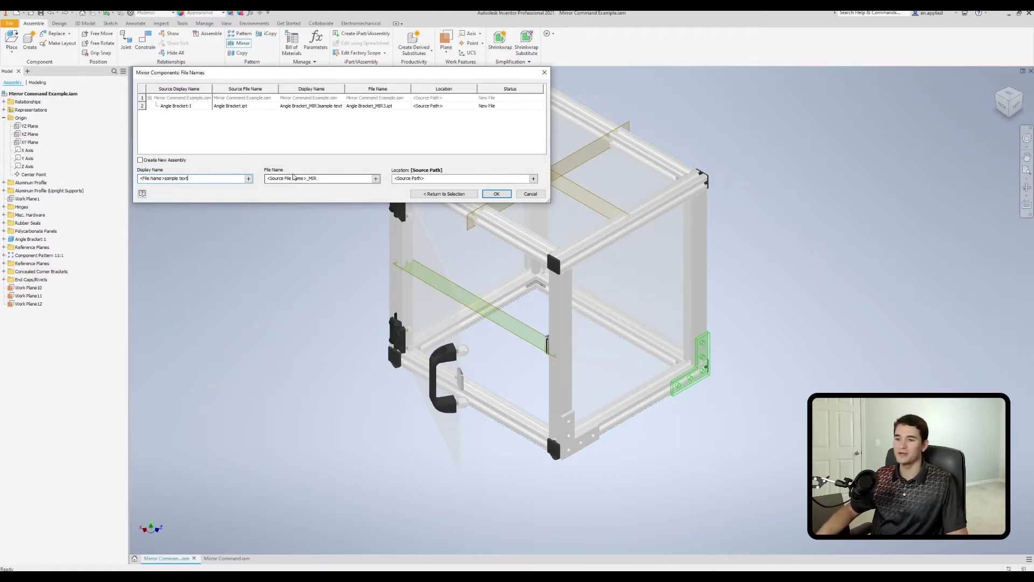
click(271, 182)
double_click(312, 179)
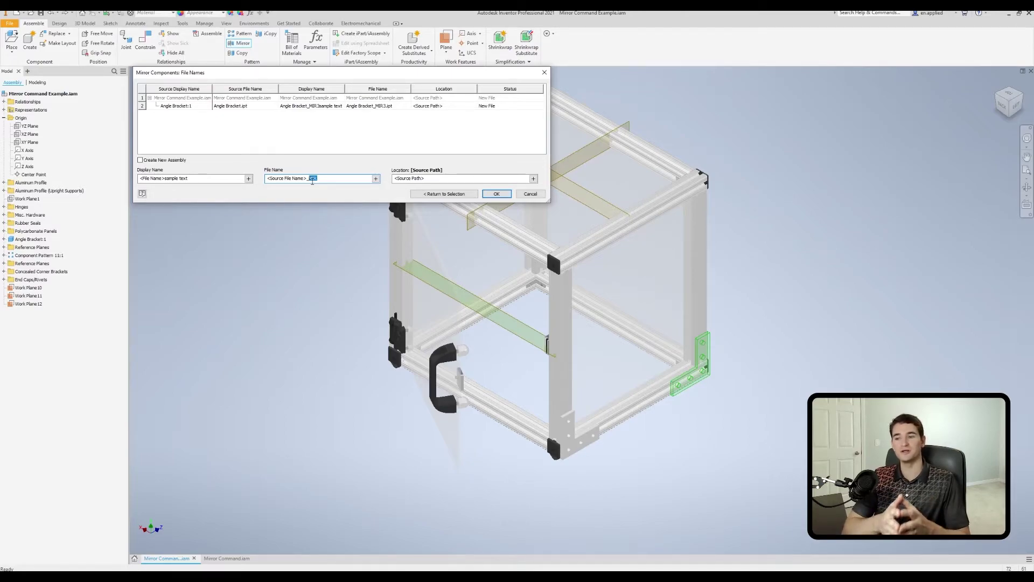
text(RH)
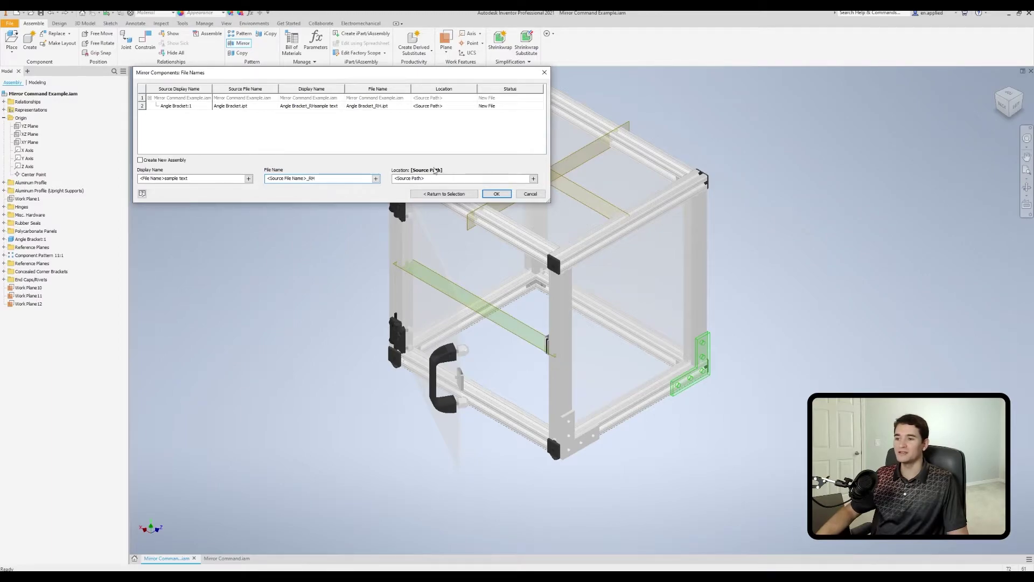
- Set the save location to C:\Engineering Applied\Videos\Autodesk Inventor Tutorial Series\EAV0045 - Assembly - Mirror\CAD and create the mirrored bracket in a new assembly
drag(427, 176, 394, 179)
text(C:\Engineering Applied\Videos\Autodesk Inventor Tutorial Series\EAV0045 - Assembly - Mirror\CAD)
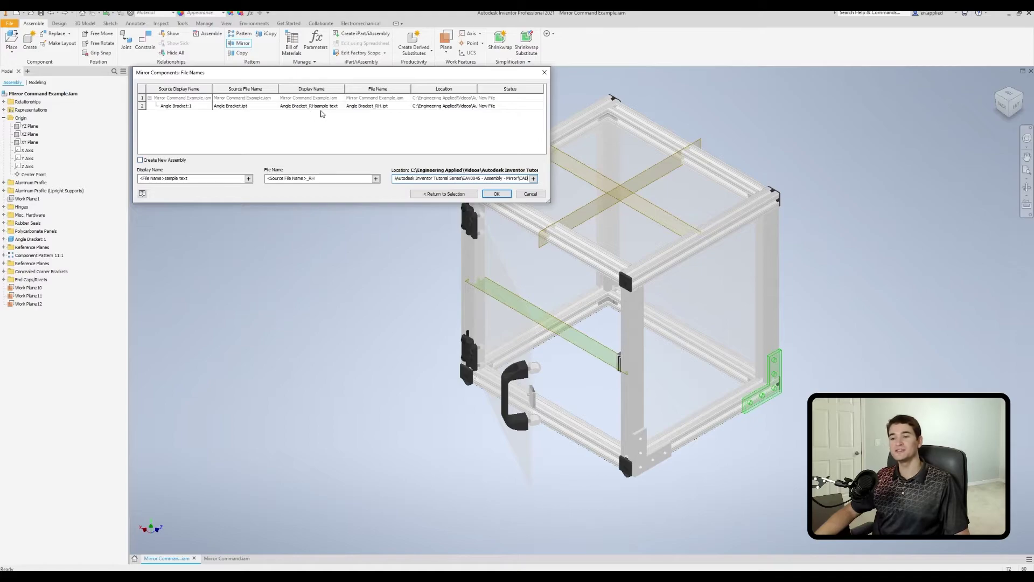
click(140, 160)
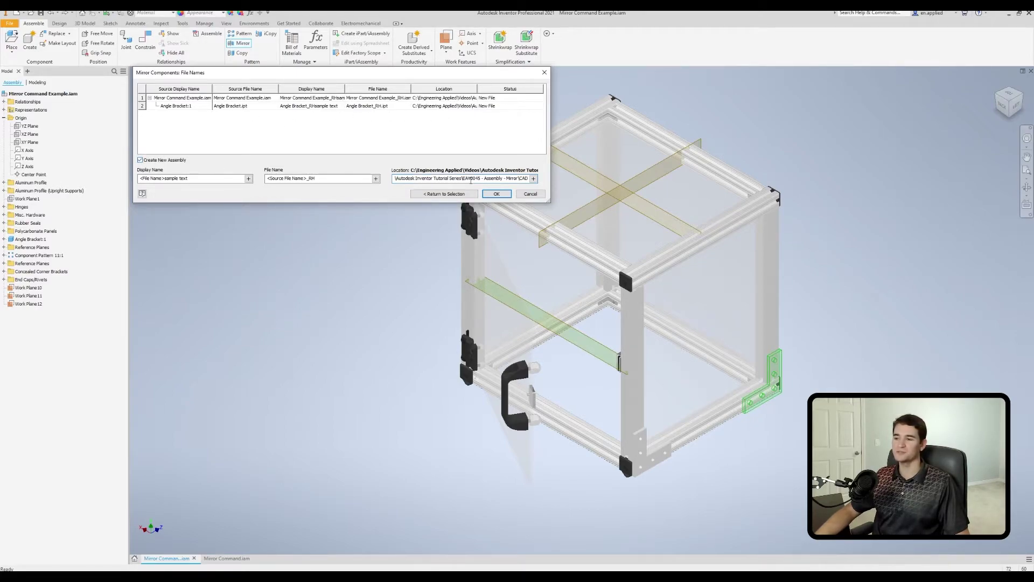
click(496, 193)
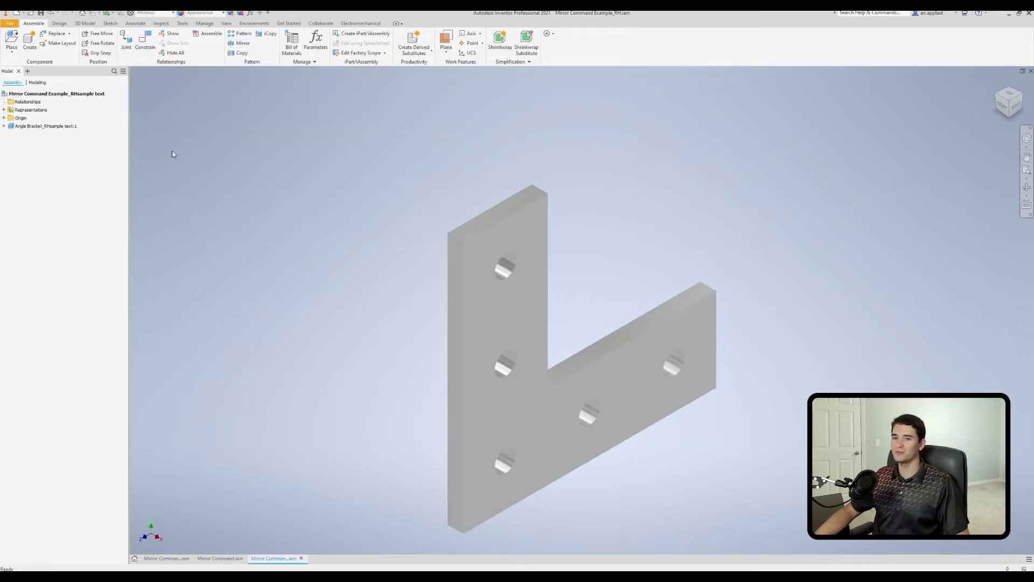
- Inspect the mirrored bracket in the new assembly and close that assembly to return to the enclosure
click(46, 126)
scroll(325, 167, down, 2)
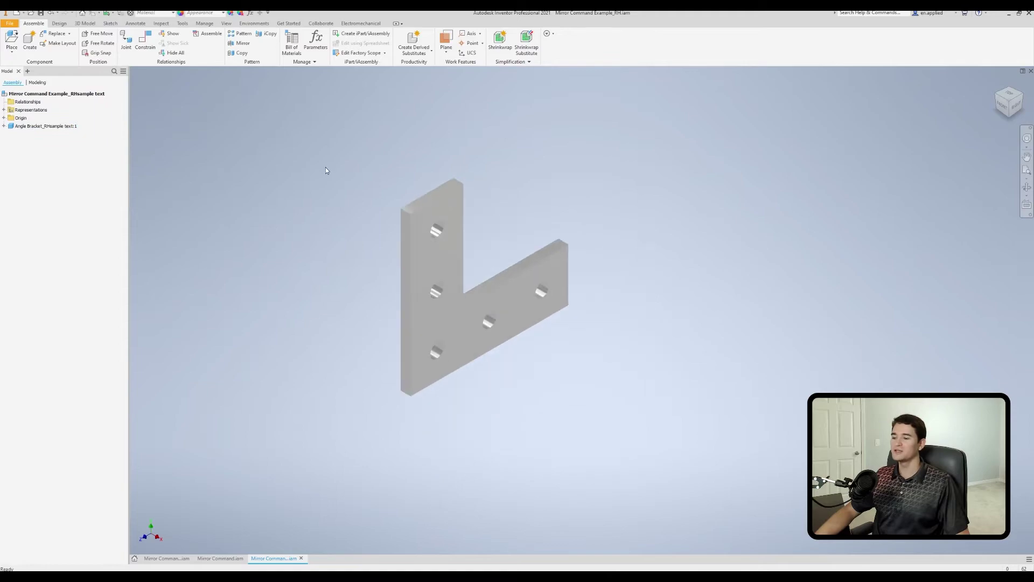
middle_drag(280, 168, 332, 172)
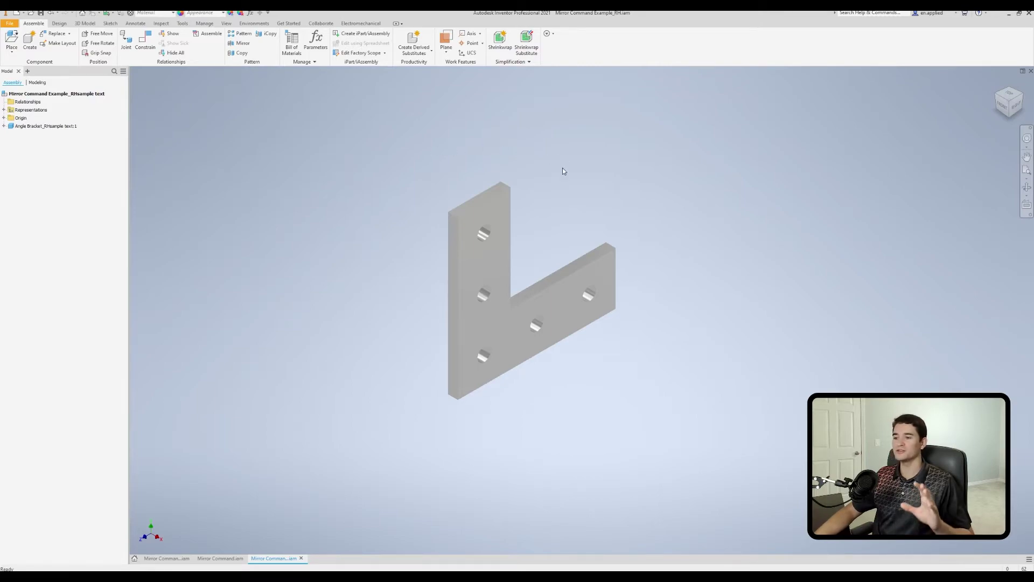
click(1030, 71)
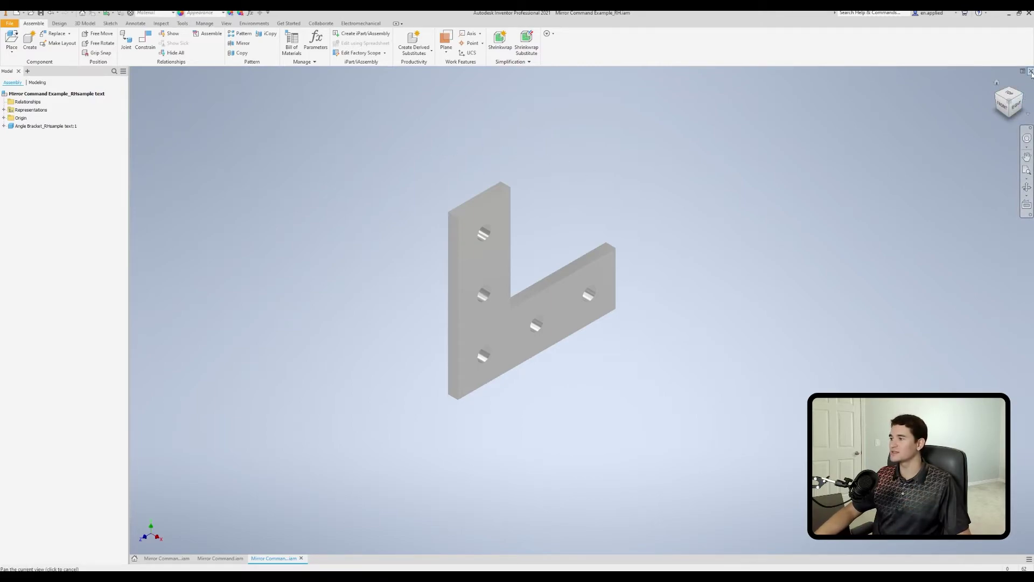
click(505, 312)
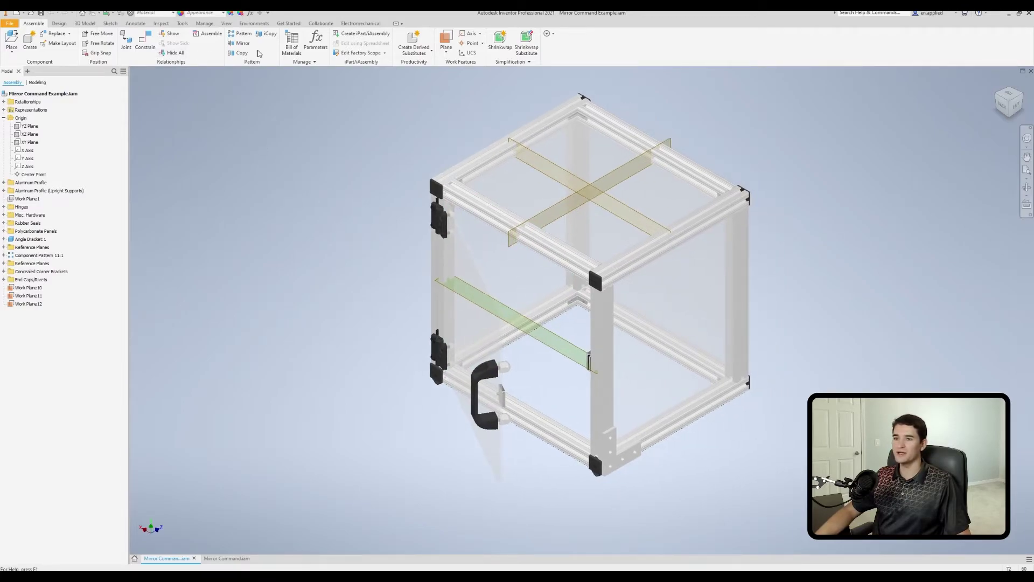
- Mirror the lower front angle bracket across Work Plane10 with reused status into the current assembly
click(246, 47)
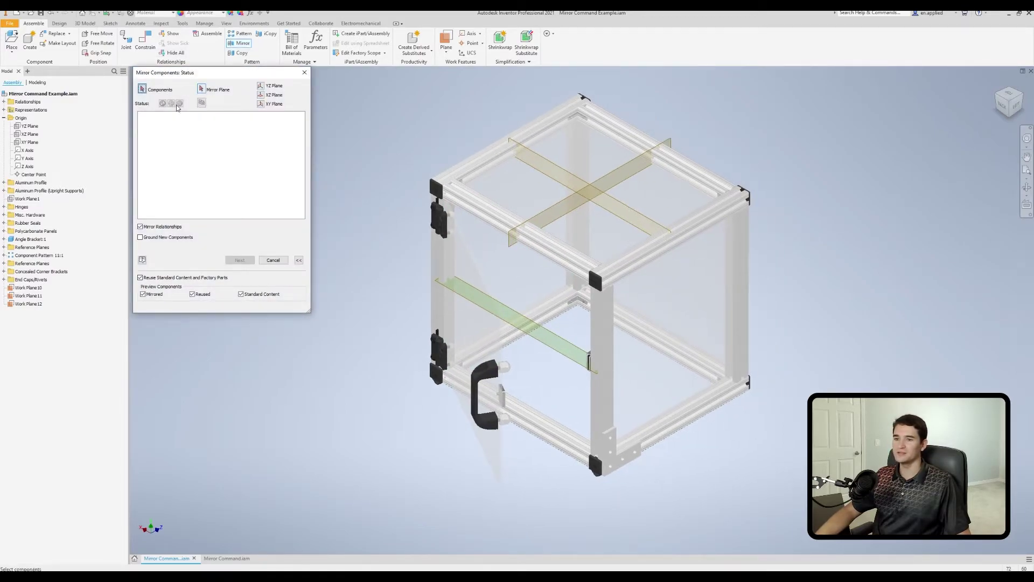
click(614, 447)
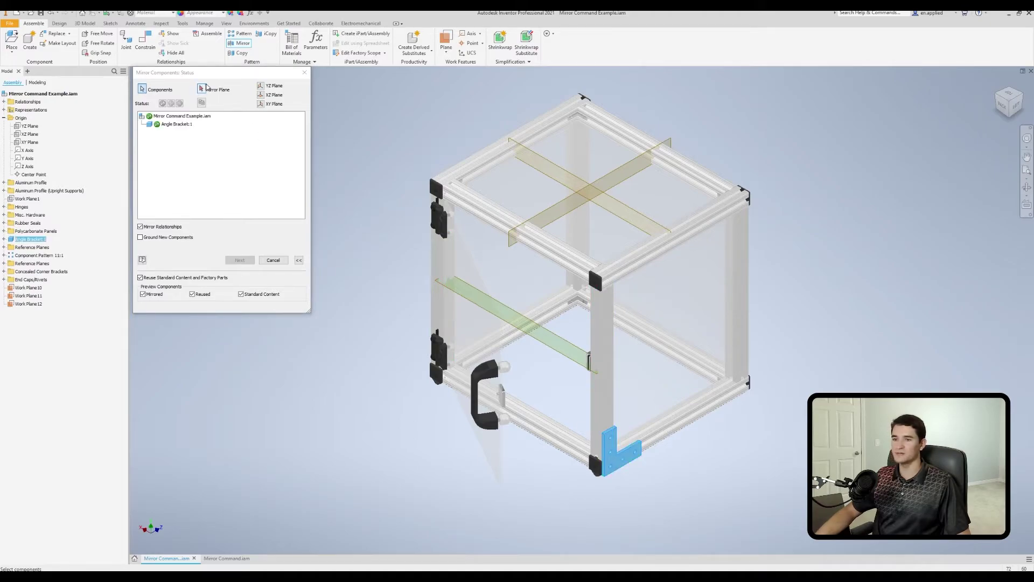
click(202, 90)
click(625, 208)
click(171, 124)
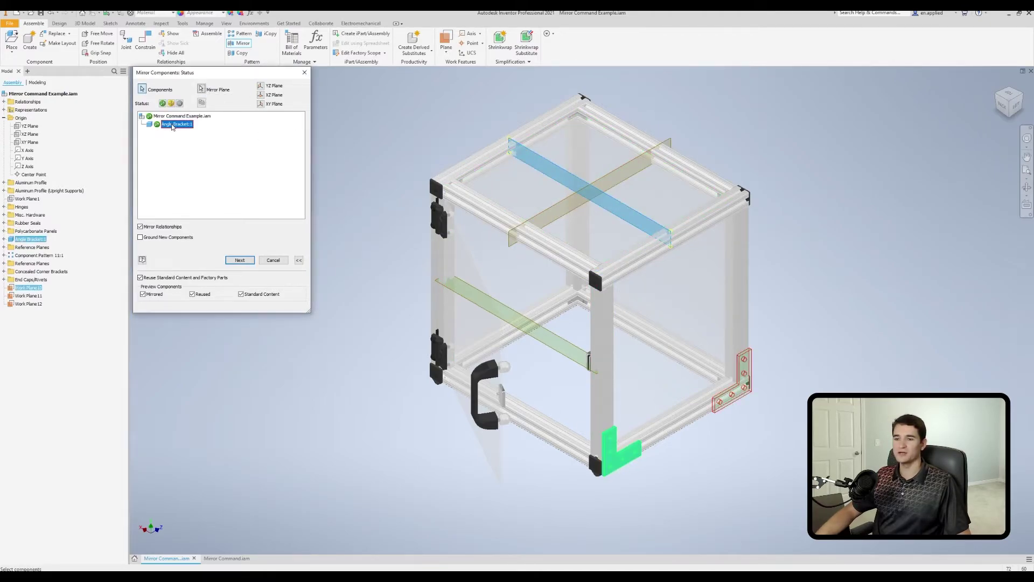
click(171, 103)
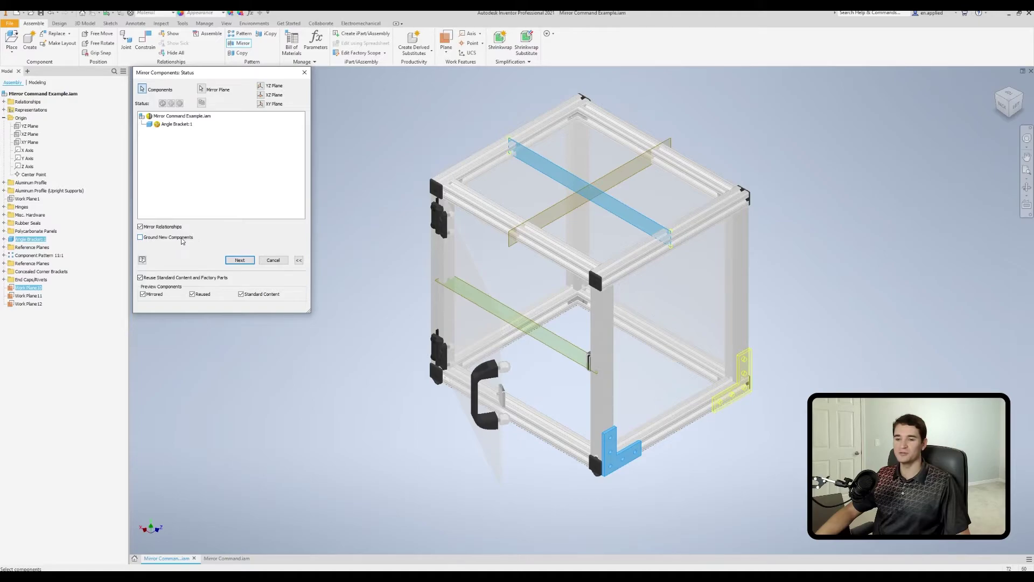
click(240, 260)
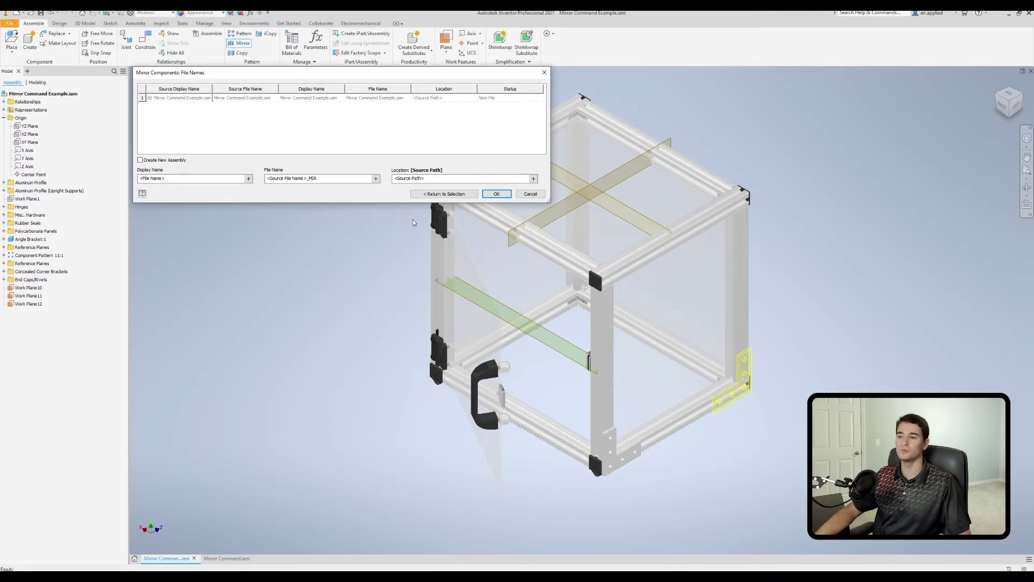
click(496, 194)
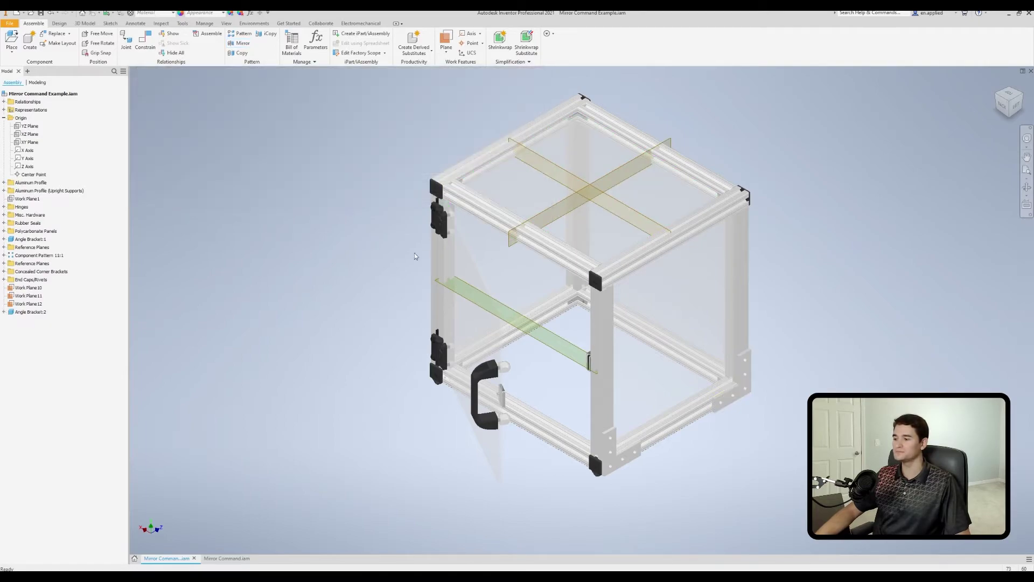
- Move the mirrored angle bracket away from its frame corner and compare it with the original bracket
middle_drag(713, 316, 656, 316)
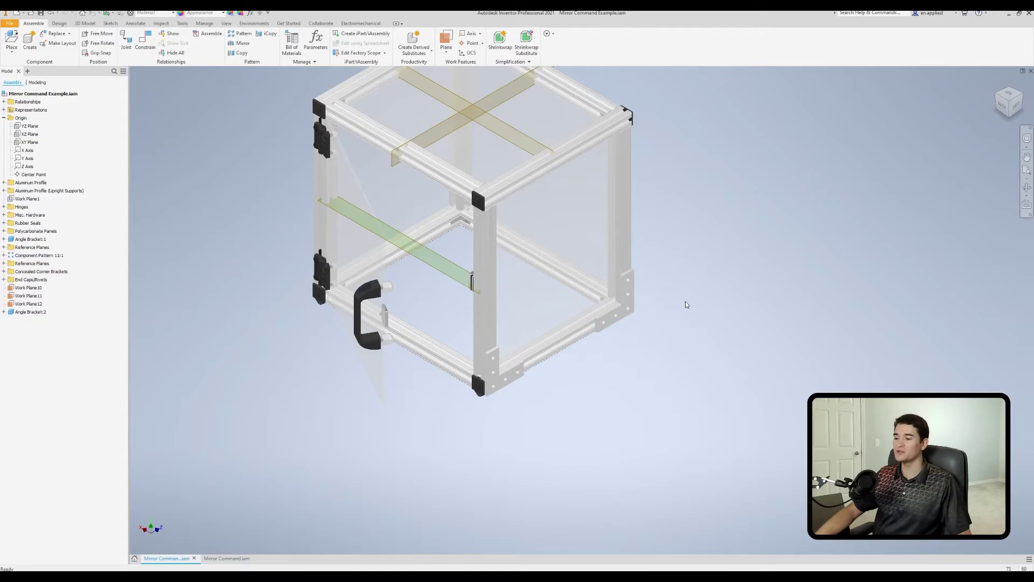
scroll(683, 300, up, 3)
drag(587, 309, 627, 318)
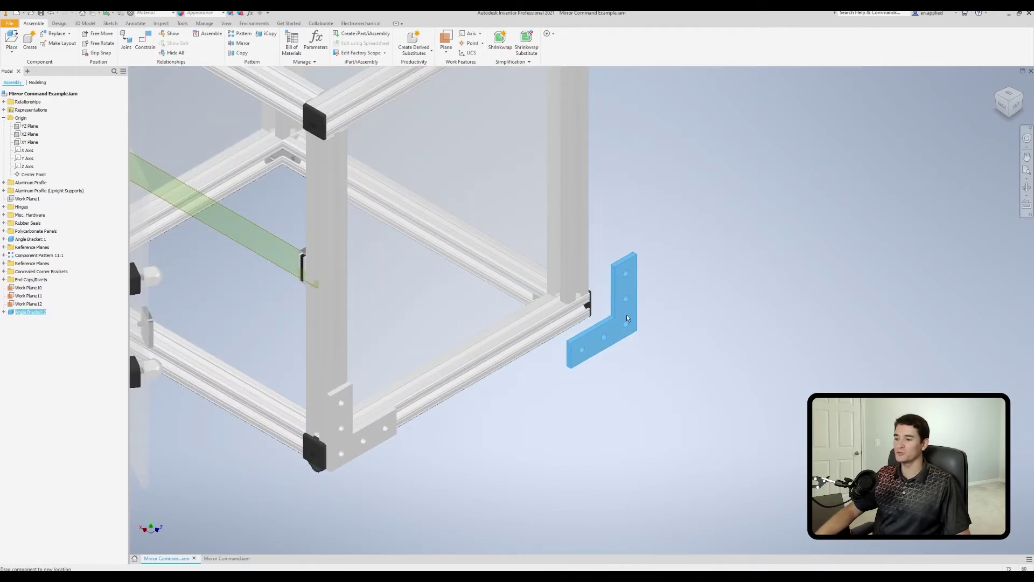
click(343, 444)
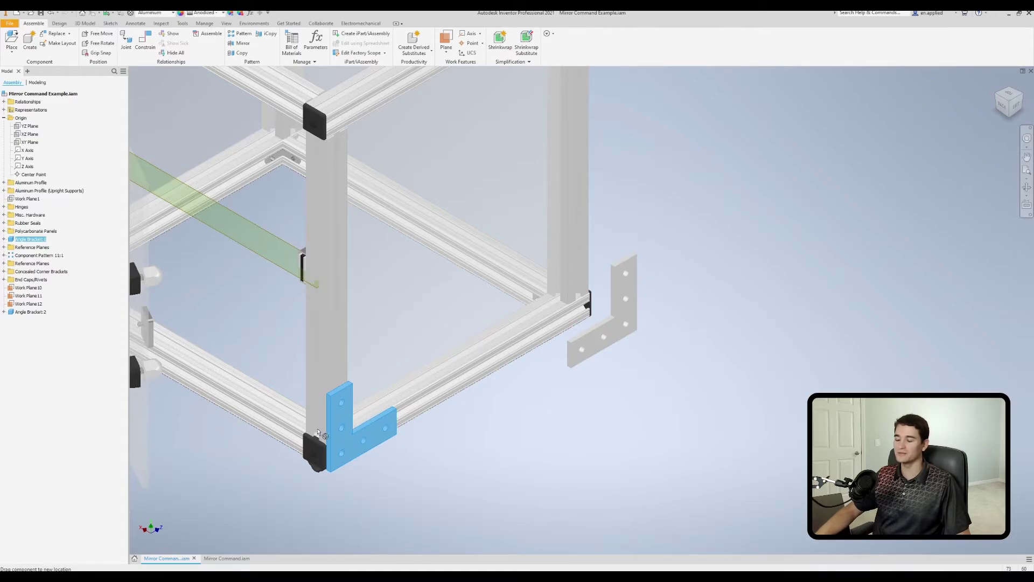
scroll(463, 347, down, 3)
middle_drag(463, 348, 491, 360)
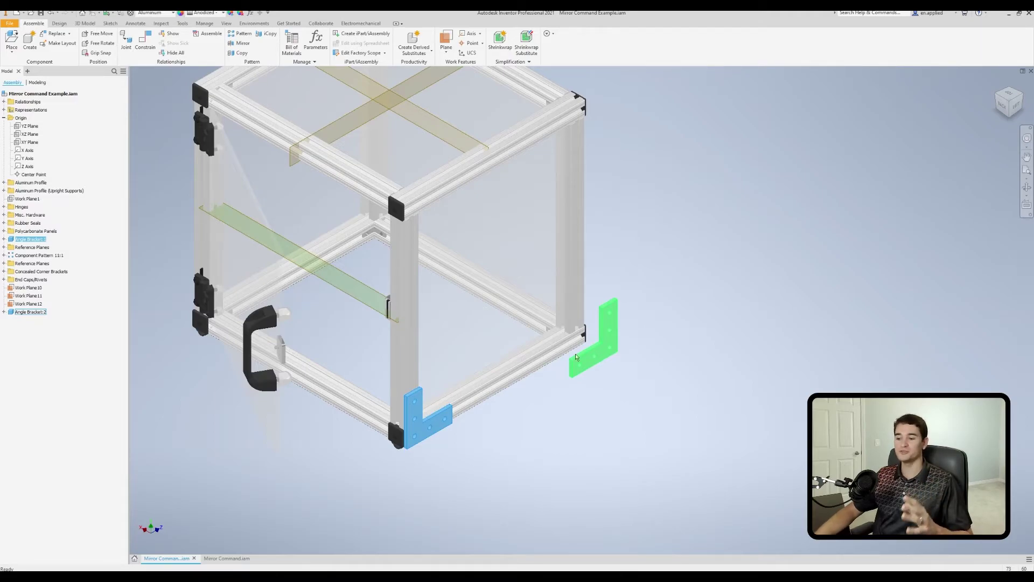
scroll(416, 370, down, 3)
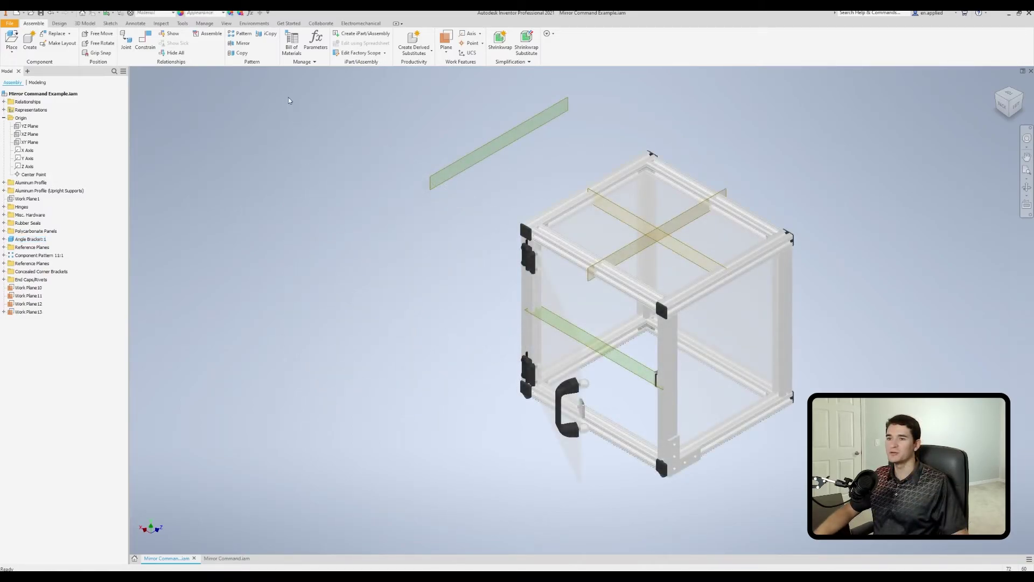
- Select the whole Mirror Command Example assembly for mirroring and set all its components to reused status
click(242, 44)
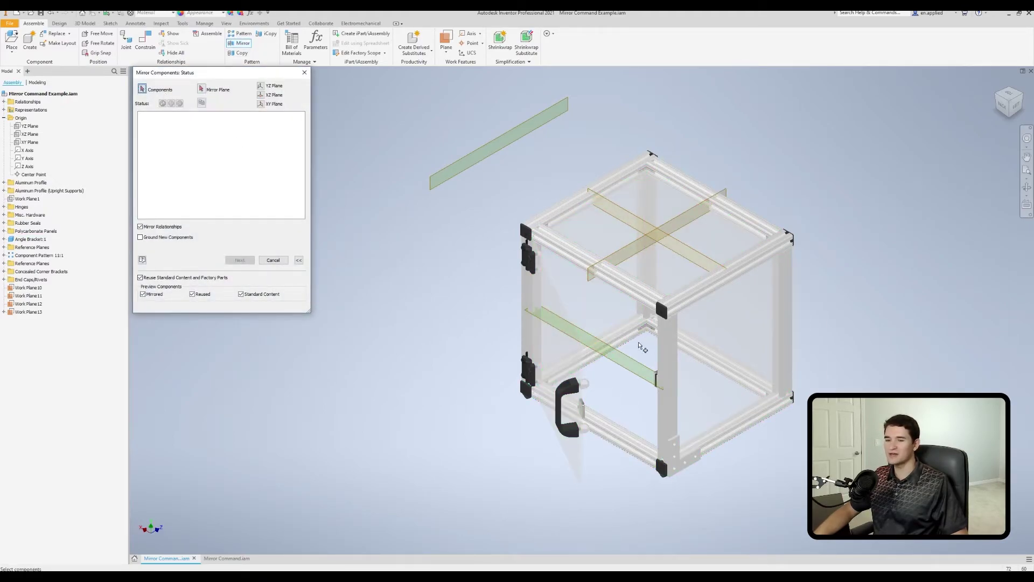
click(59, 95)
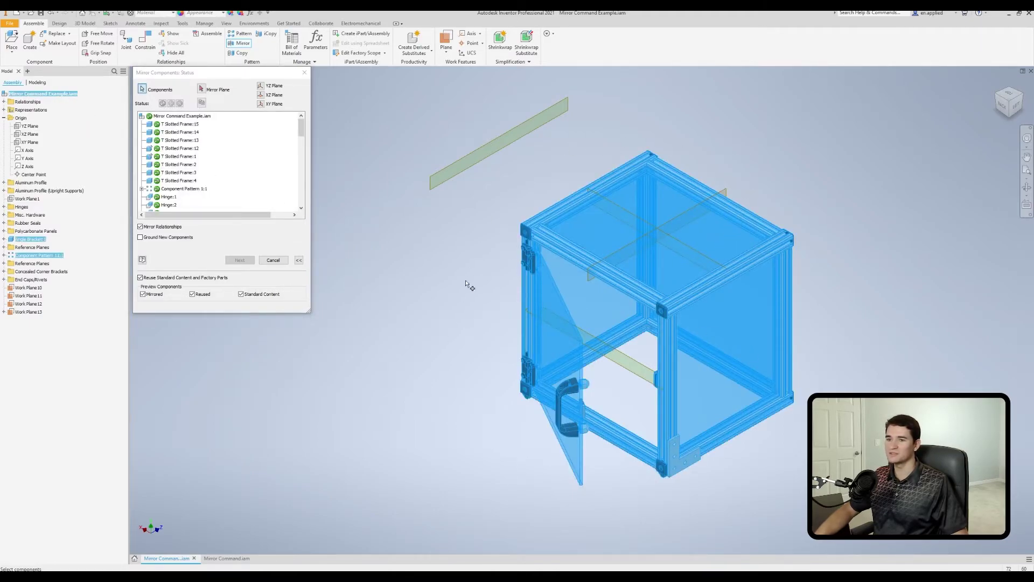
click(187, 117)
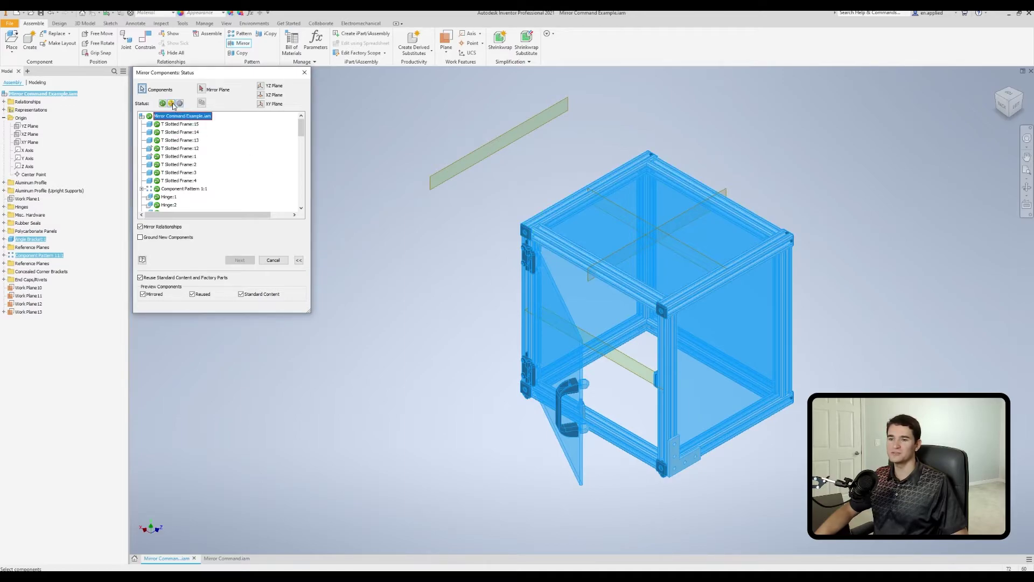
click(172, 104)
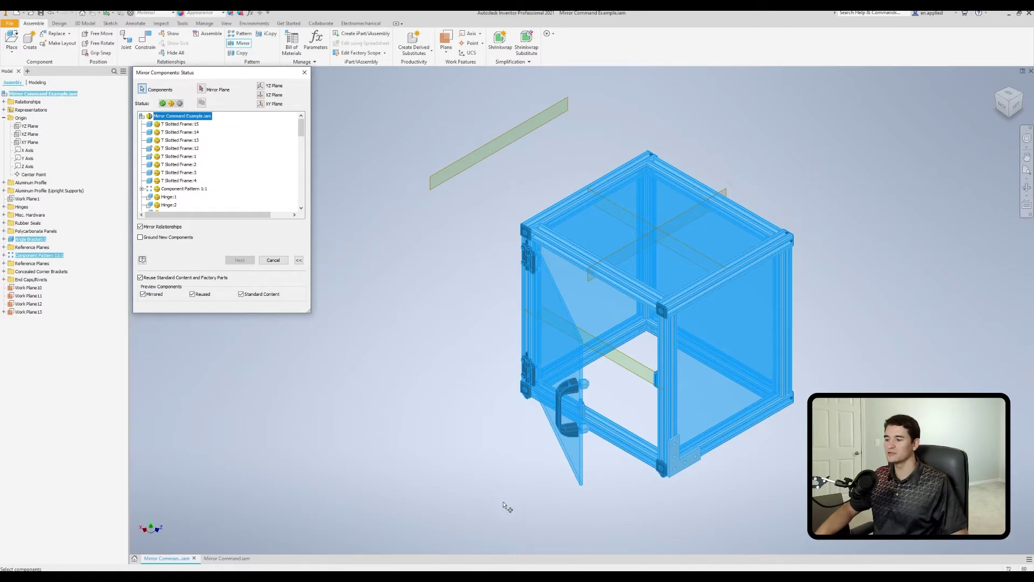
- Use Work Plane13 as the mirror plane, check the enclosure preview and create the mirrored components in the current assembly
click(202, 88)
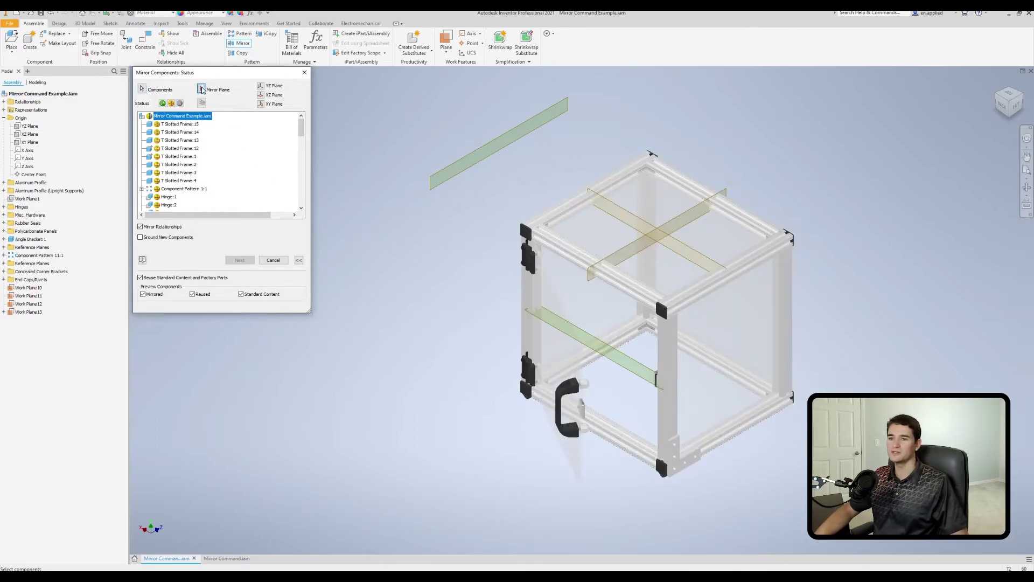
click(465, 156)
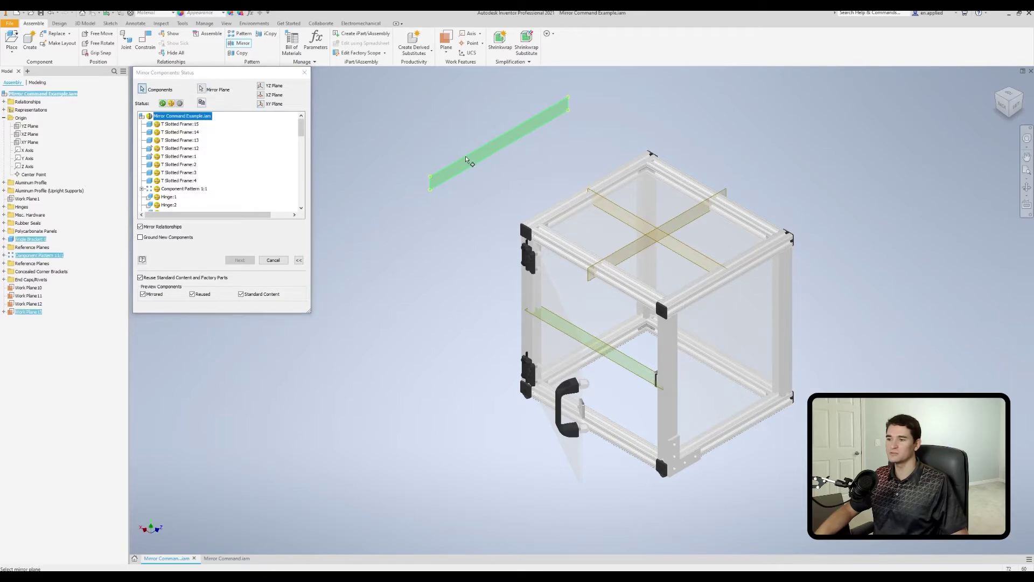
middle_drag(459, 175, 549, 242)
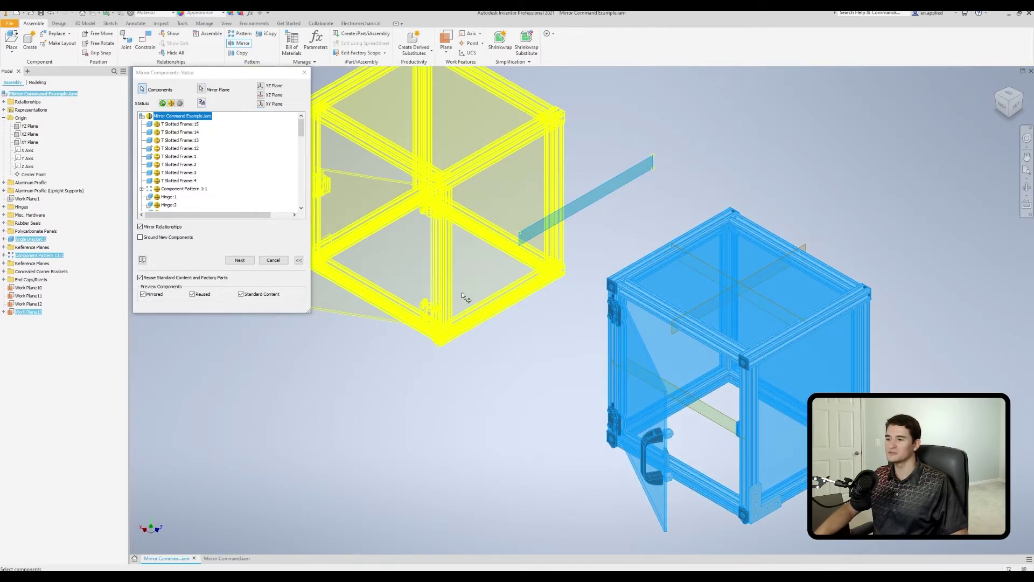
scroll(485, 294, down, 6)
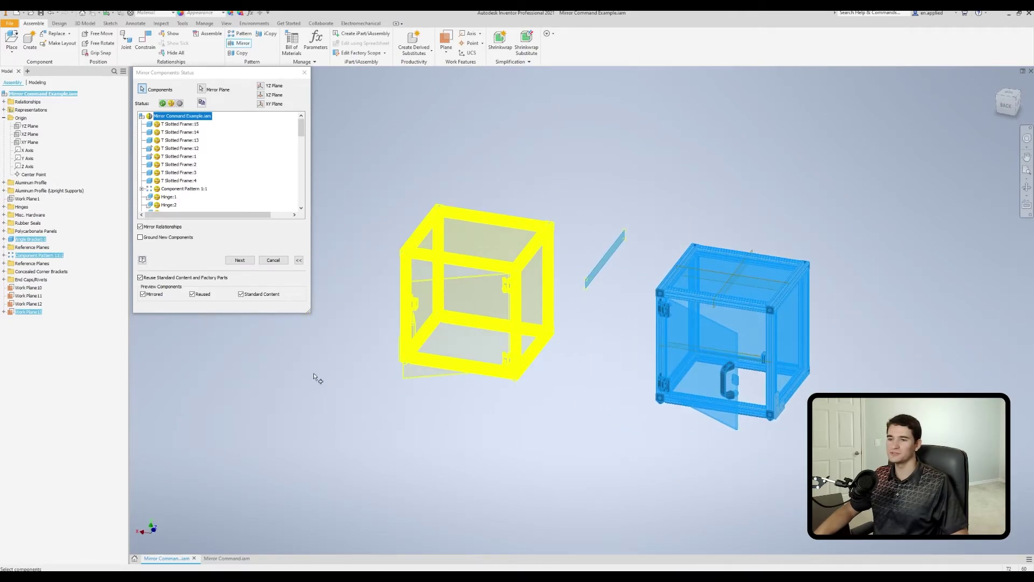
click(181, 132)
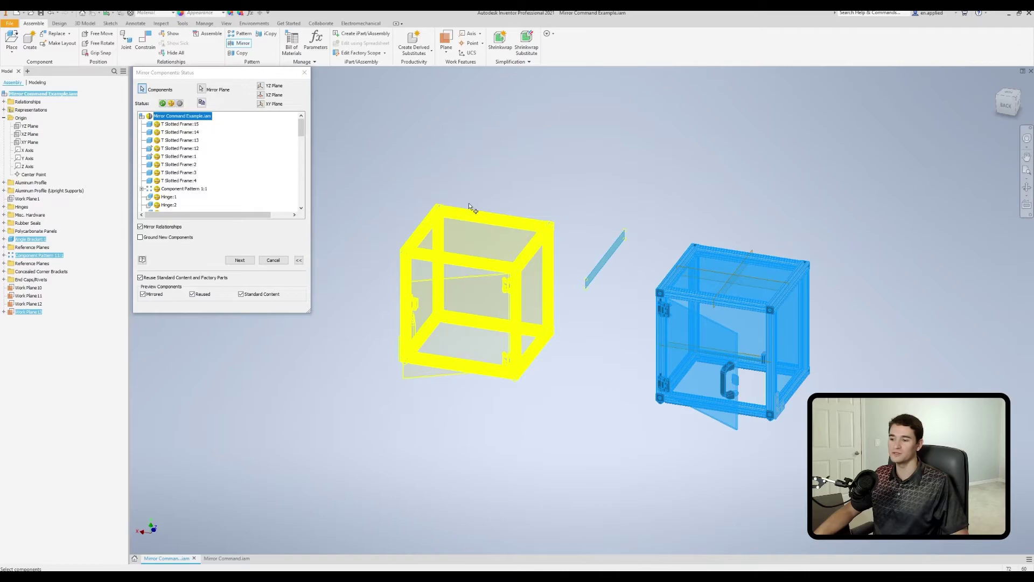
shift+middle_drag(346, 298, 366, 305)
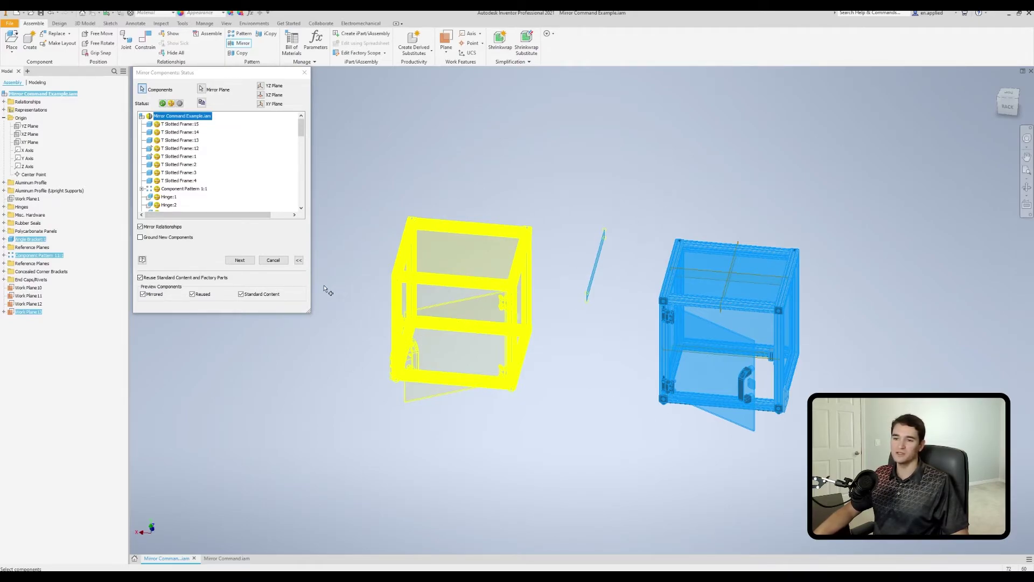
click(239, 260)
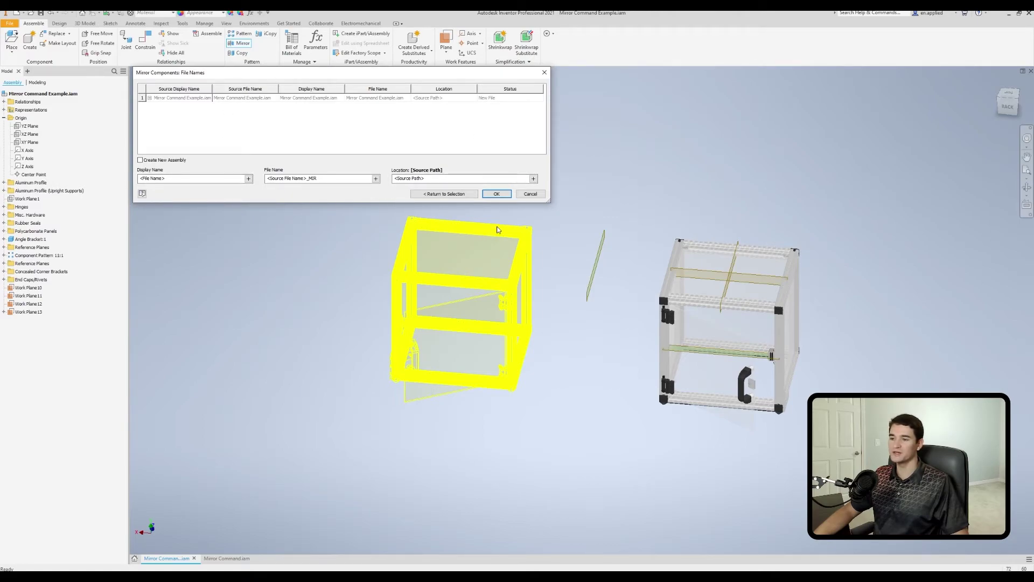
click(492, 193)
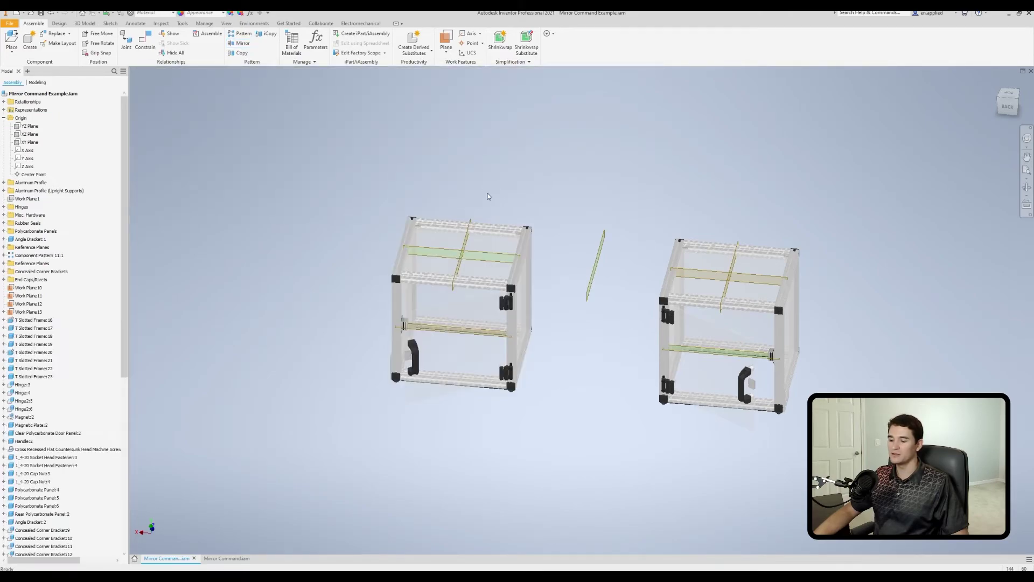
- Examine the mirrored enclosure and test the movement of its upright profile and door handle
scroll(473, 296, up, 3)
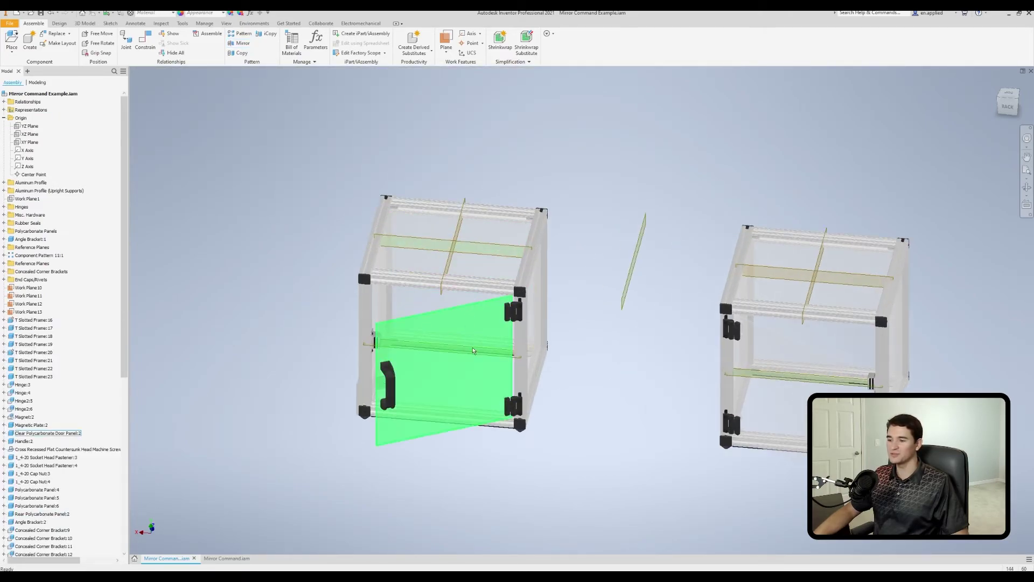
scroll(472, 349, down, 3)
shift+middle_drag(472, 349, 430, 384)
scroll(379, 305, up, 3)
scroll(380, 305, down, 3)
scroll(430, 384, up, 3)
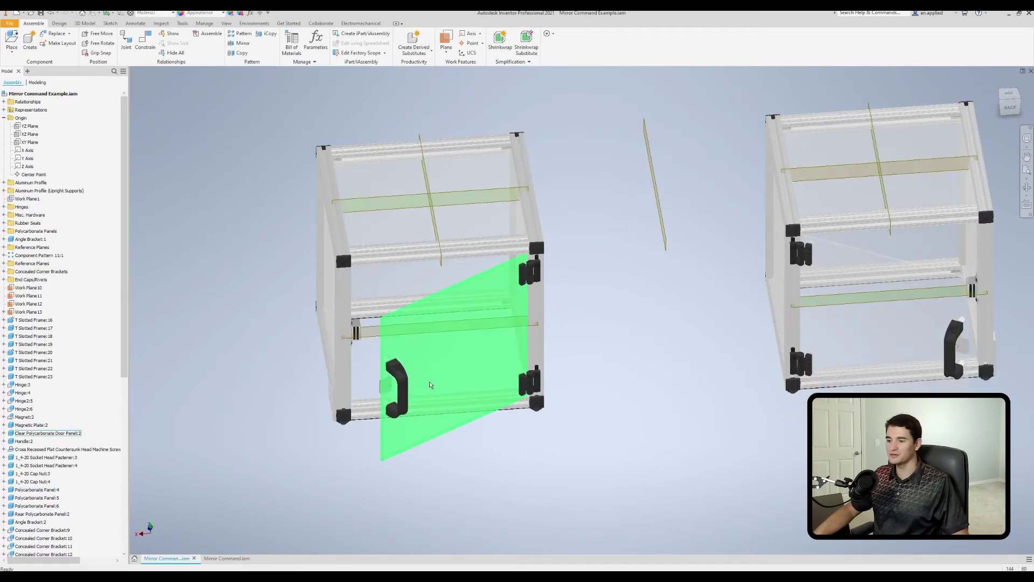
scroll(431, 384, up, 3)
click(294, 253)
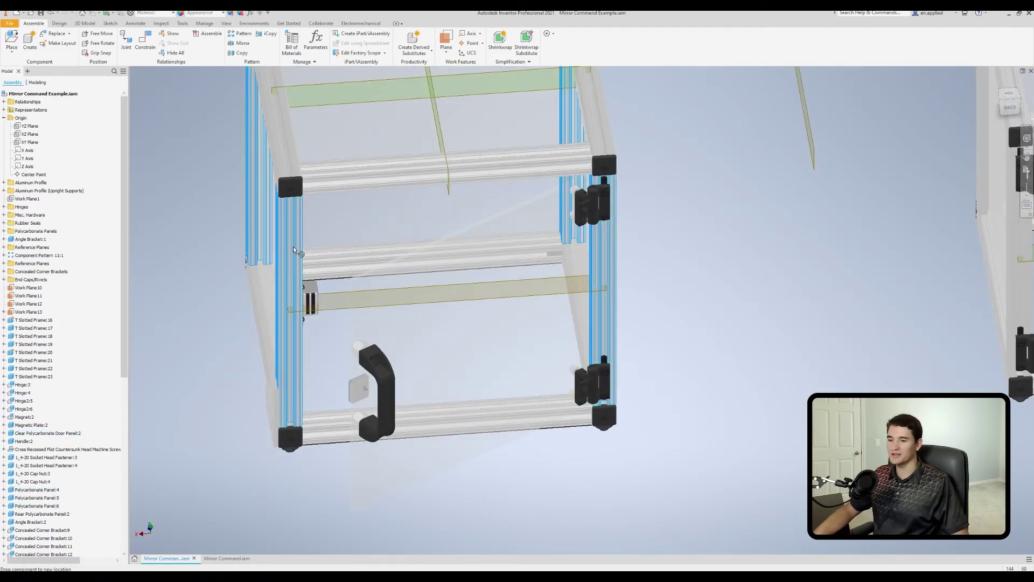
drag(377, 378, 374, 321)
key(F6)
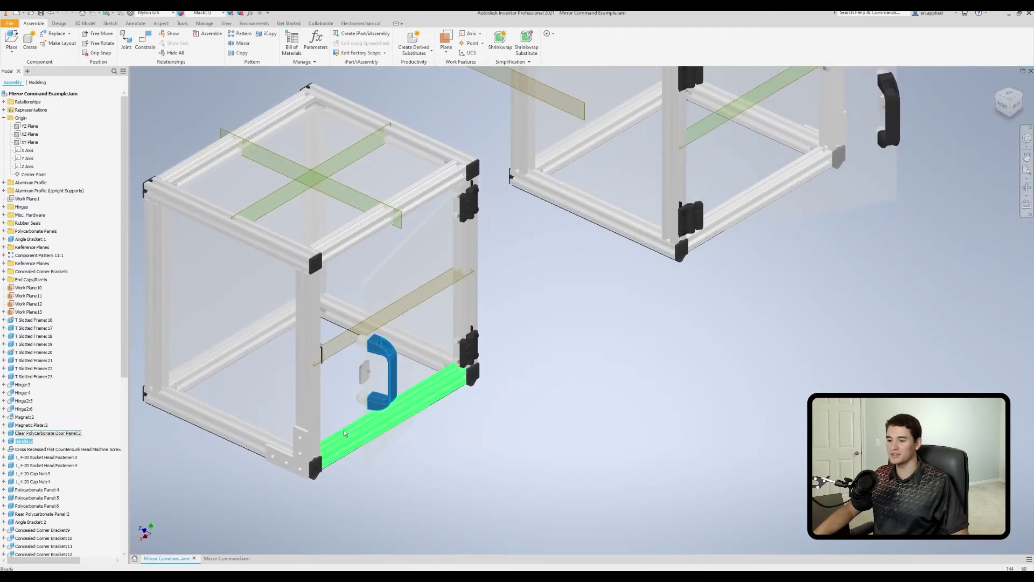
- Compare the lower angle bracket of the mirrored enclosure with the one on the original enclosure
middle_drag(346, 432, 551, 303)
scroll(509, 339, up, 5)
click(487, 328)
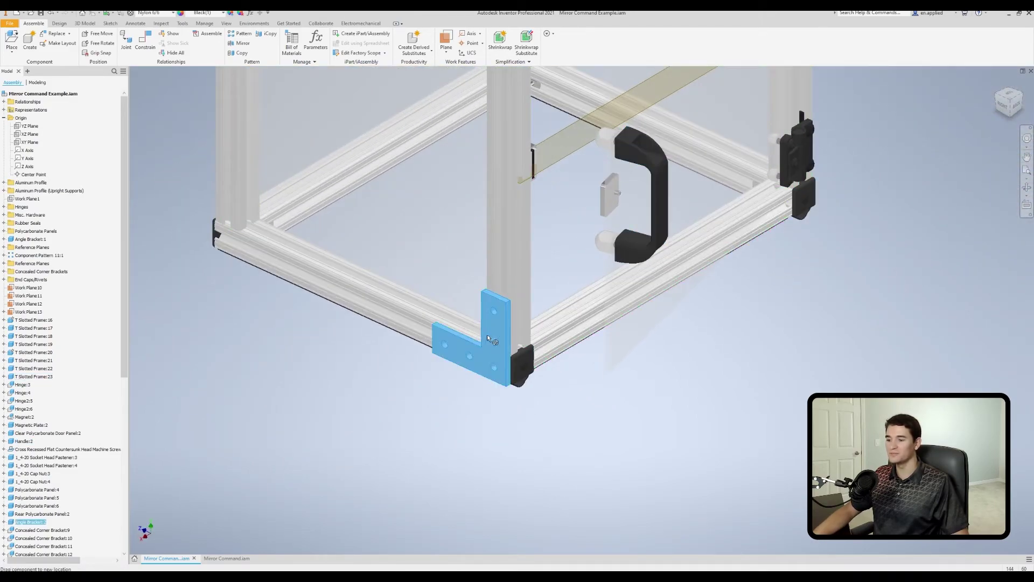
scroll(500, 325, down, 5)
middle_drag(572, 283, 623, 312)
scroll(580, 313, up, 6)
scroll(580, 312, down, 8)
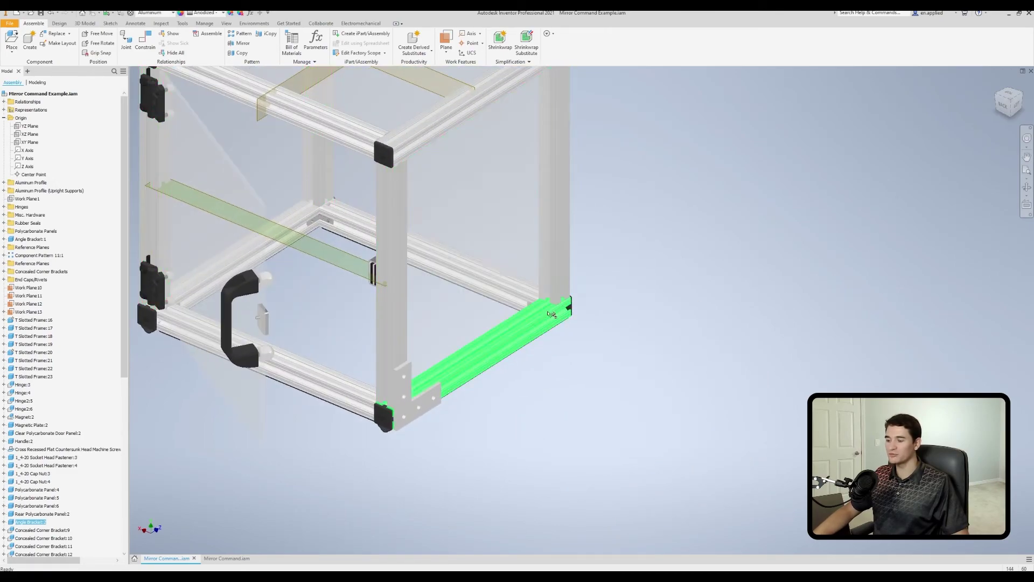
- Test the swing of the mirrored enclosure's door by moving its handle
shift+middle_drag(299, 277, 410, 291)
scroll(359, 244, up, 5)
click(345, 273)
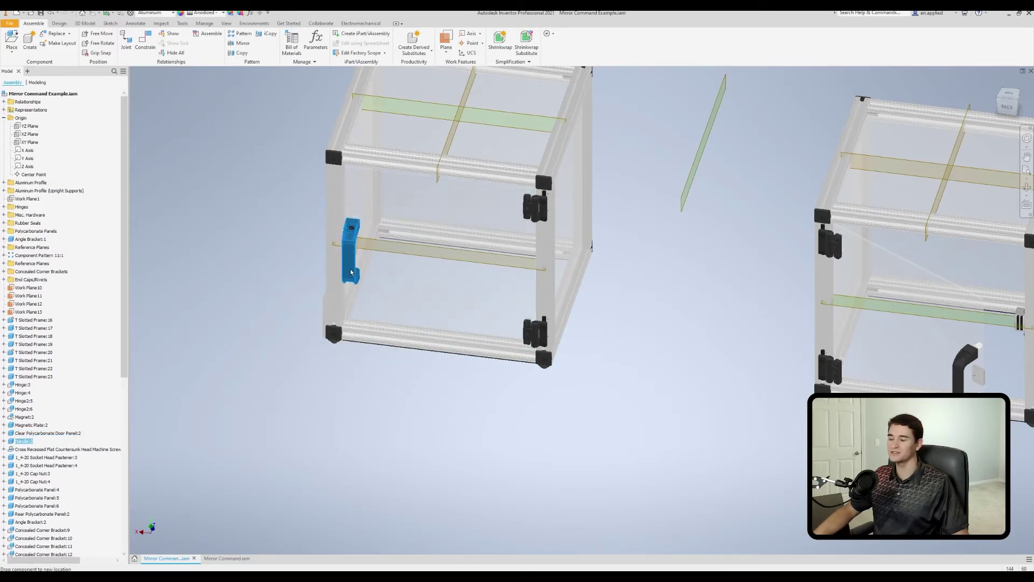
scroll(447, 271, down, 3)
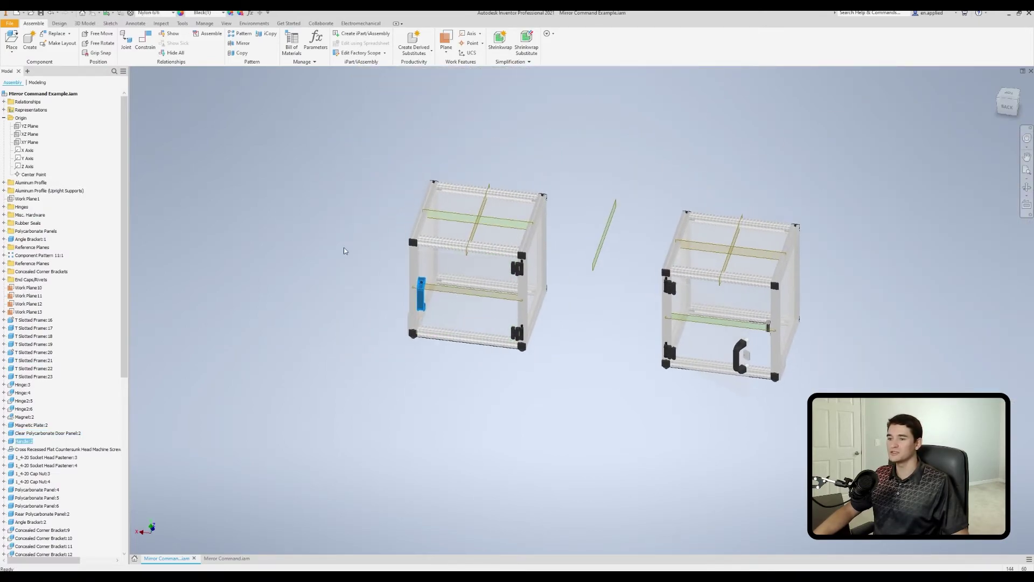
key(Escape)
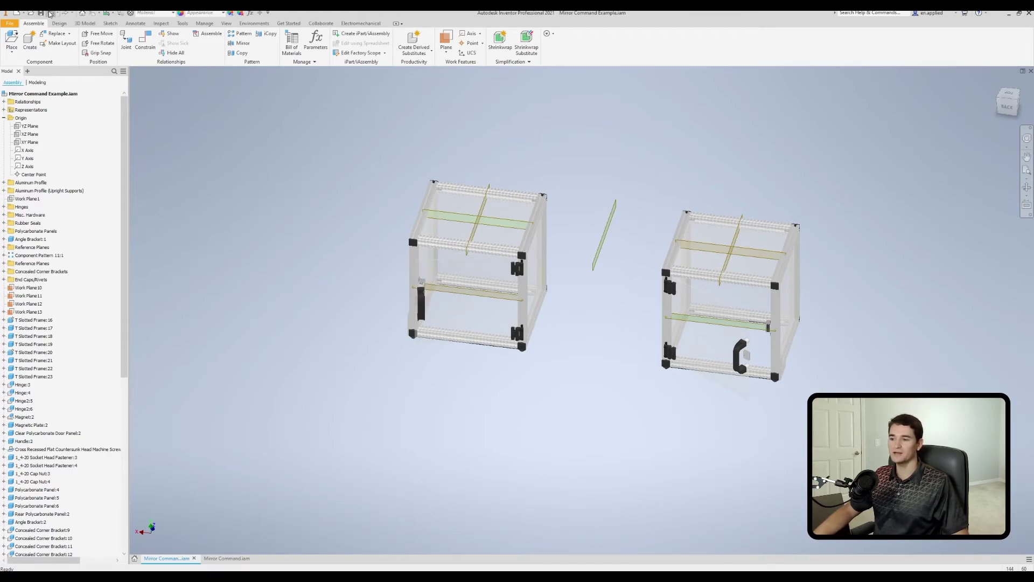
- Undo the mirroring of the whole enclosure
click(50, 16)
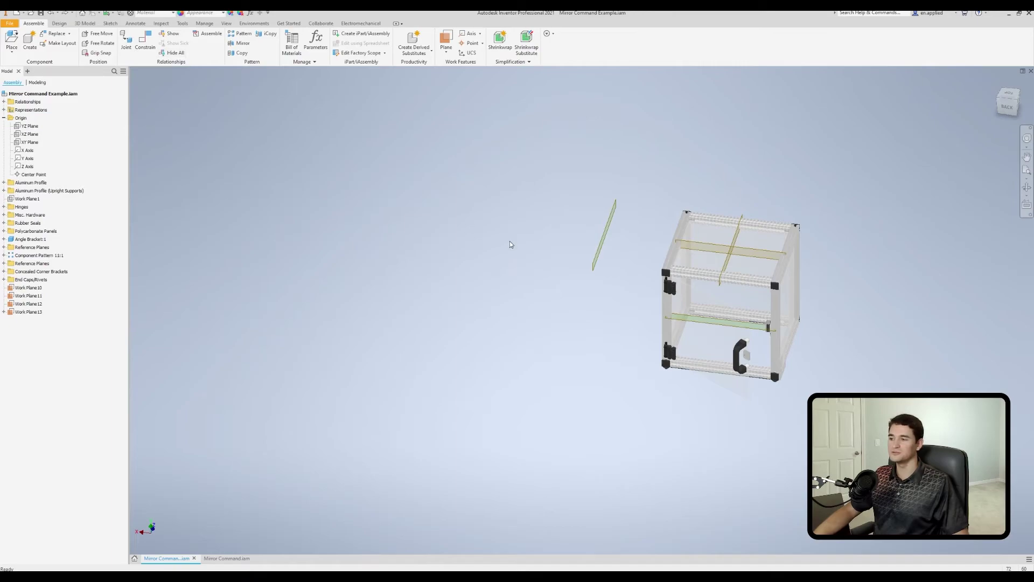
key(F6)
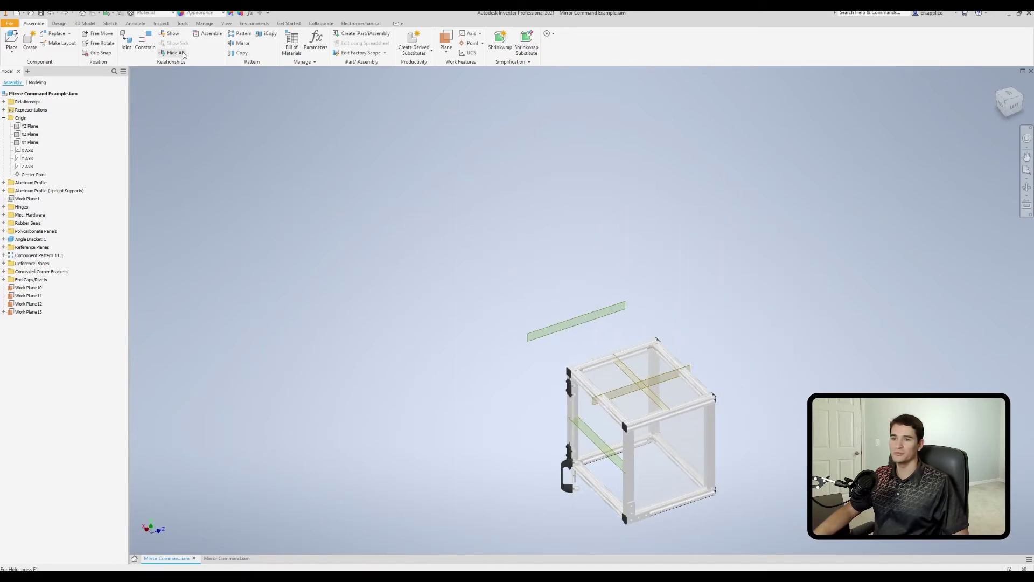
- Start mirroring Angle Bracket:1 at the enclosure's lower corner, using Work Plane10 as the mirror plane
click(239, 43)
middle_drag(435, 238, 404, 107)
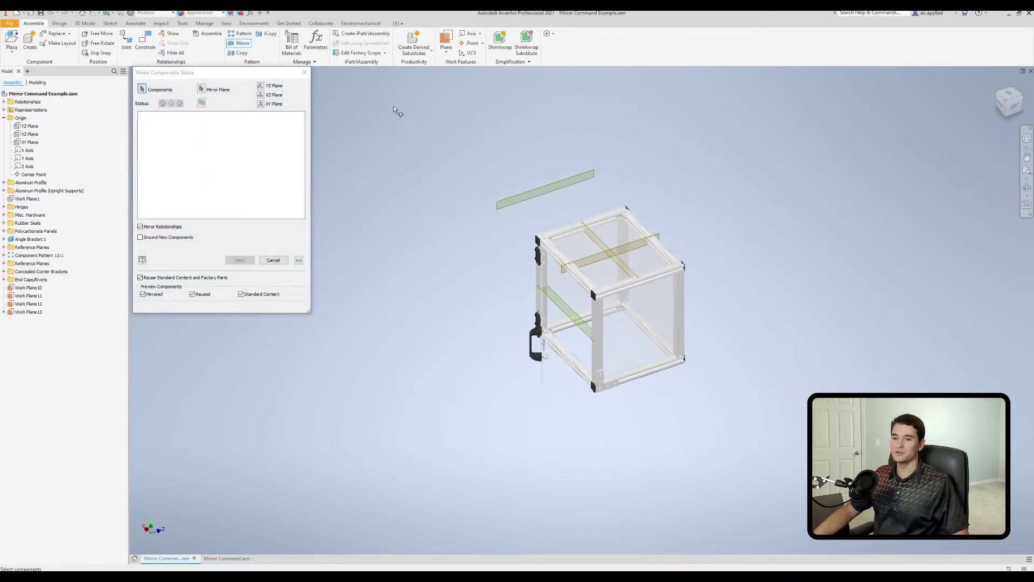
scroll(435, 342, up, 6)
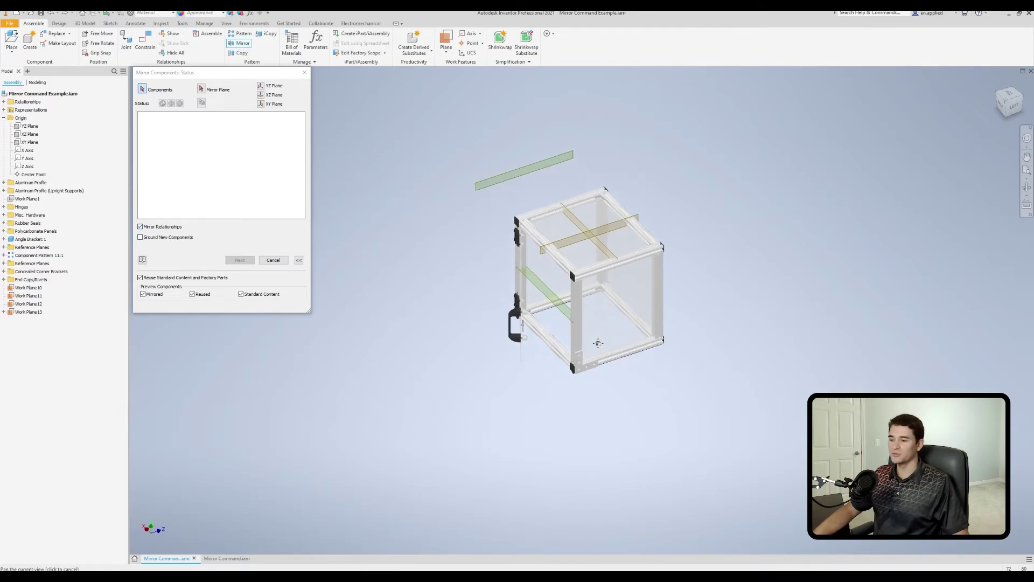
click(431, 304)
scroll(431, 302, down, 6)
click(202, 89)
scroll(486, 187, up, 3)
click(484, 160)
scroll(479, 184, down, 3)
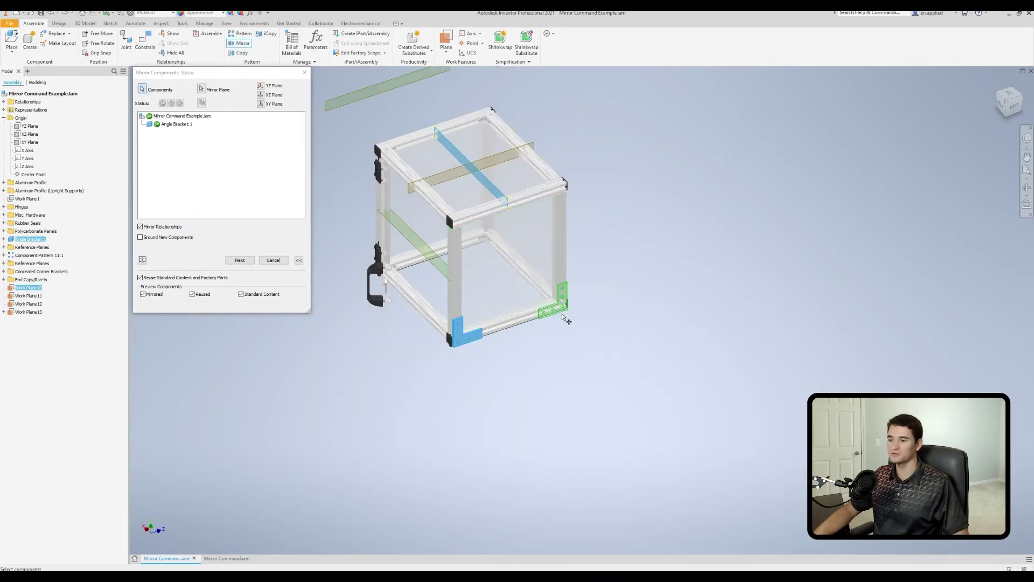
- Set Angle Bracket:1 to reused status, ground new components and create the mirrored bracket in the current assembly
click(176, 117)
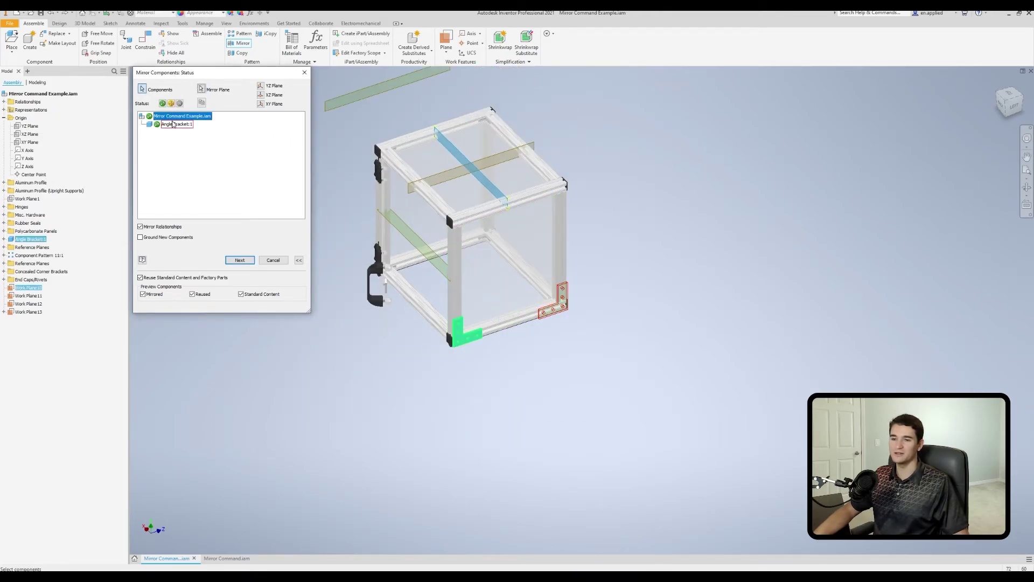
click(177, 124)
click(171, 103)
scroll(371, 254, up, 3)
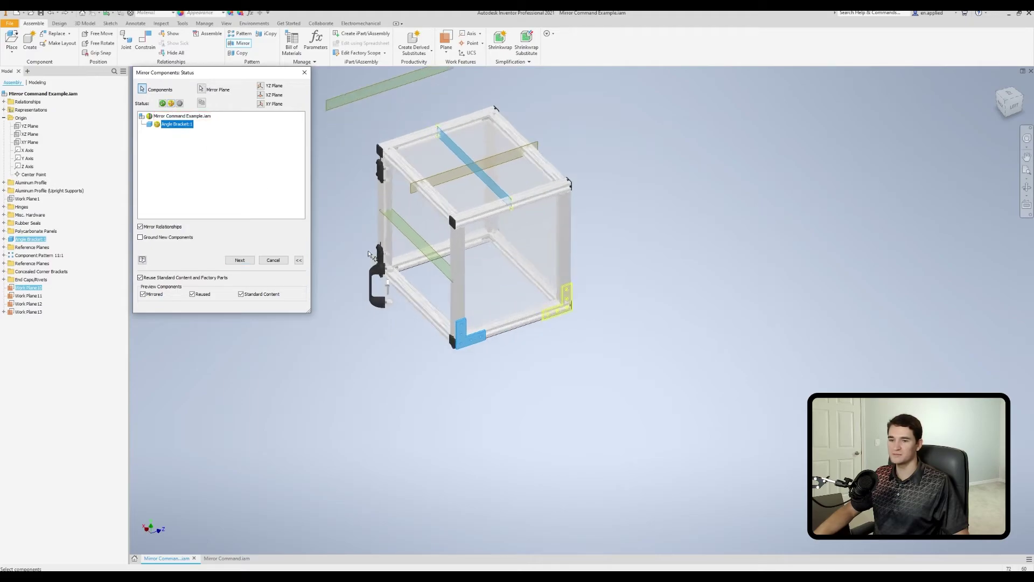
click(141, 237)
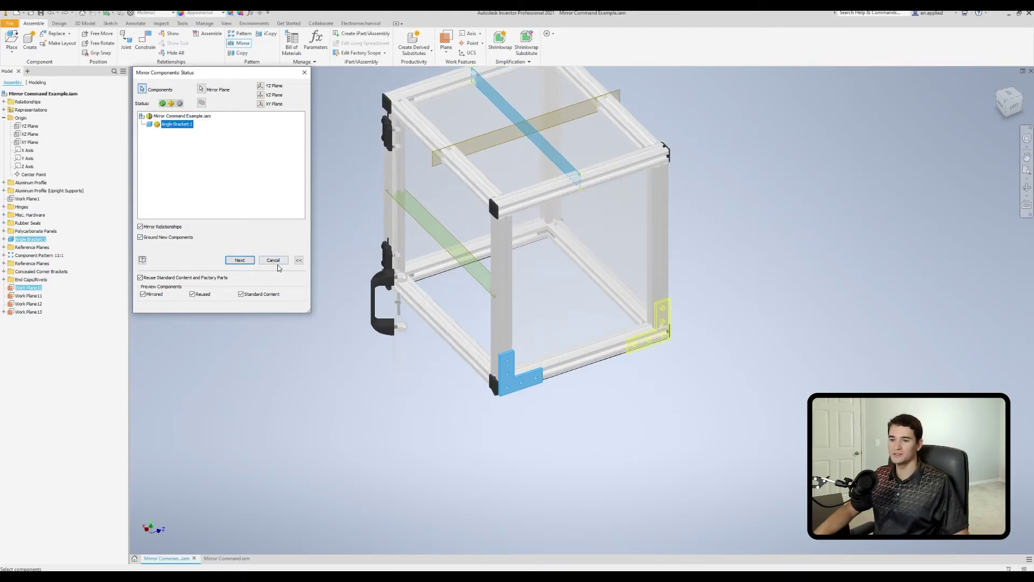
click(240, 261)
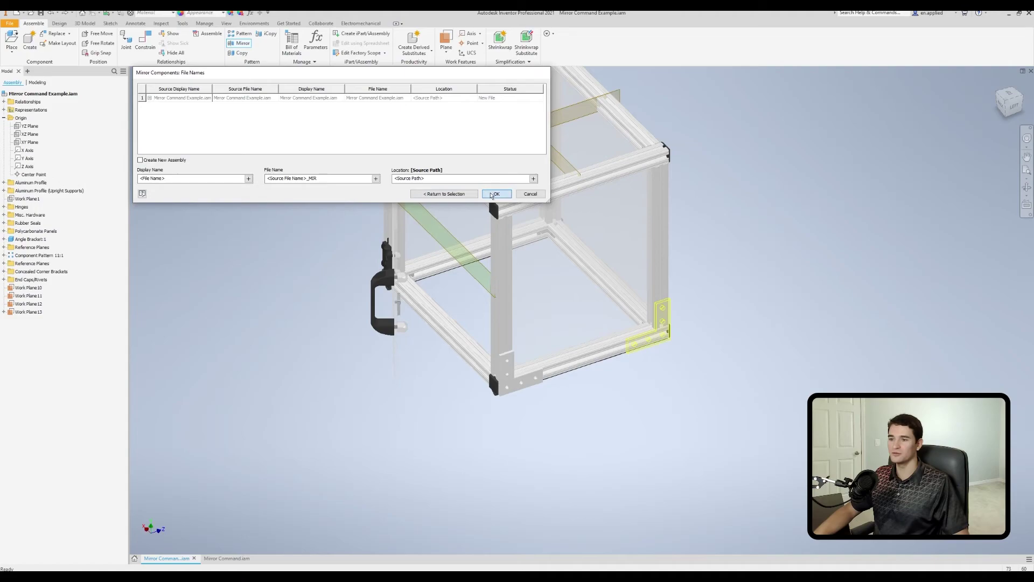
click(493, 193)
- Test whether the mirrored lower angle bracket is fixed in place by trying to move it
click(658, 345)
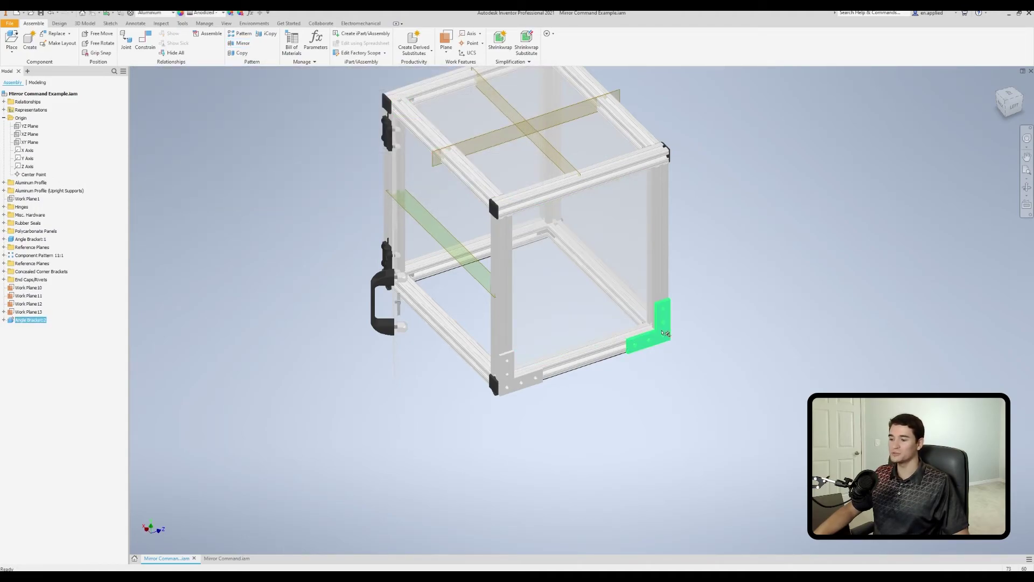
click(717, 322)
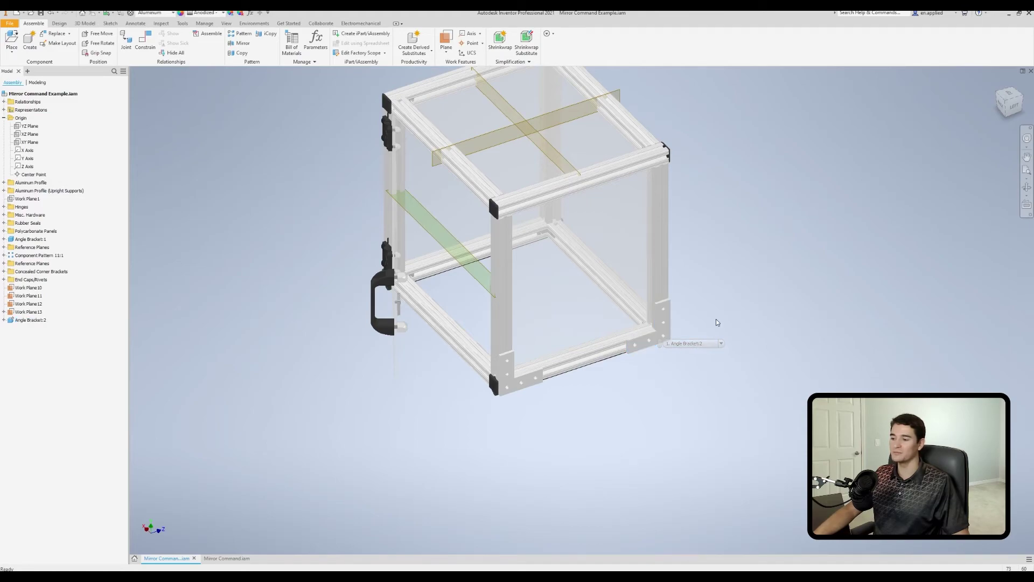
click(657, 326)
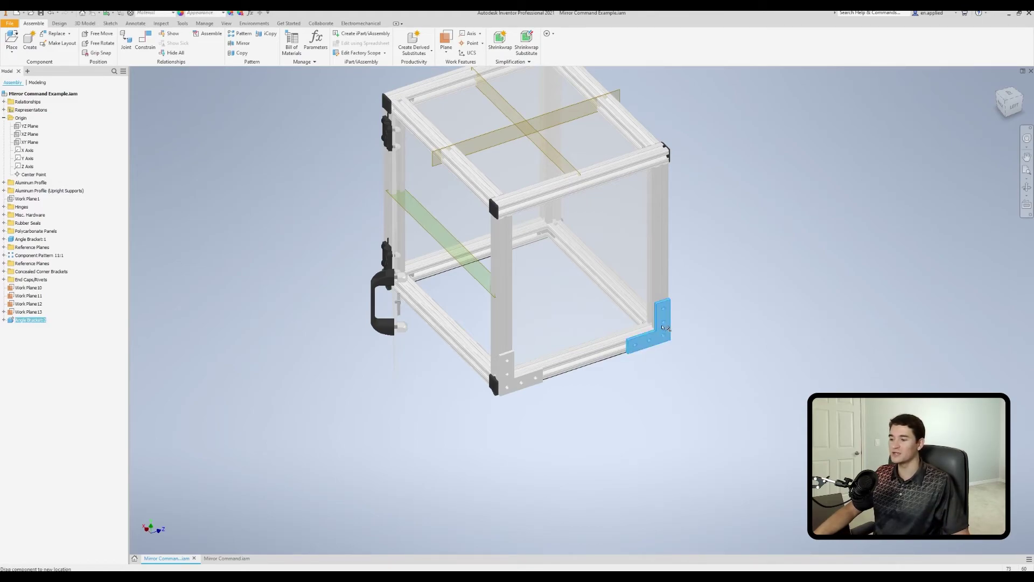
scroll(678, 335, up, 2)
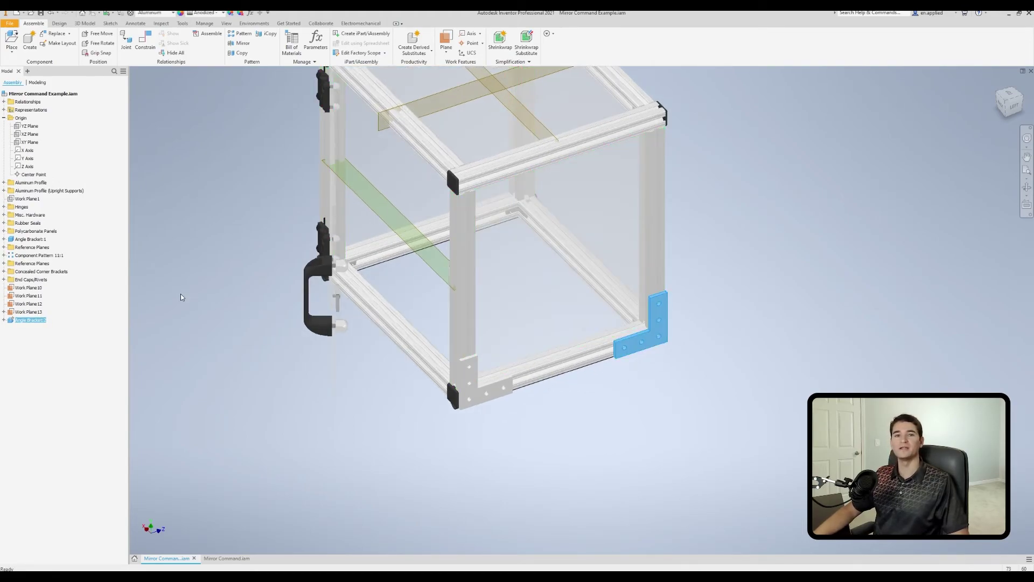
click(238, 257)
key(F6)
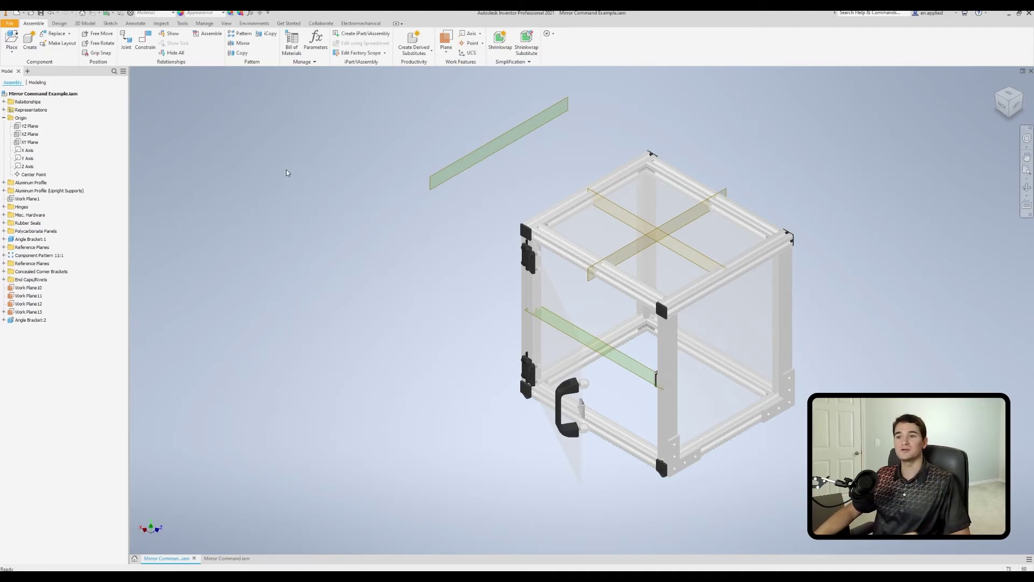
- Start a mirror of the two lower angle brackets, using Work Plane12 as the mirror plane
click(239, 43)
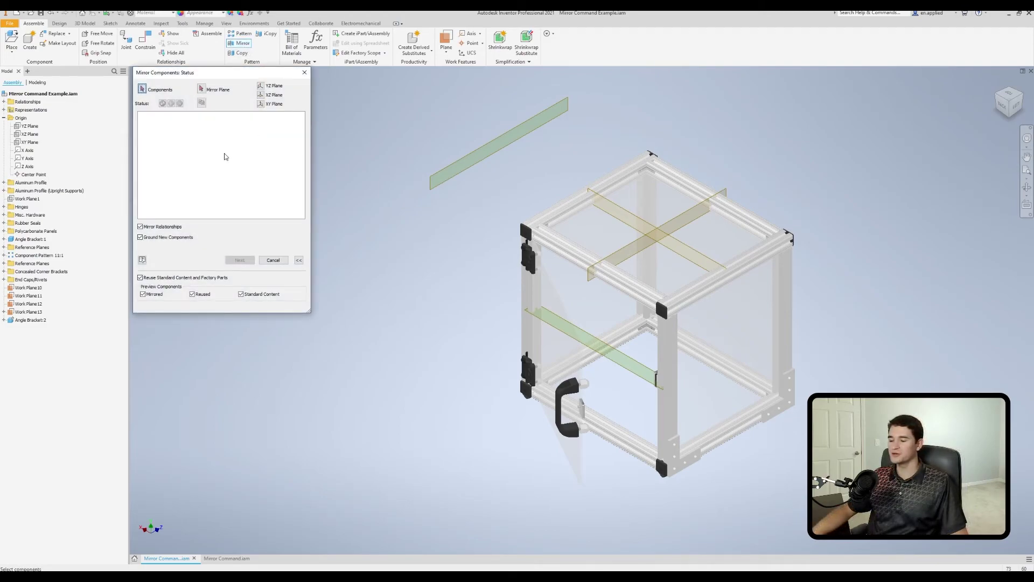
click(692, 471)
click(784, 409)
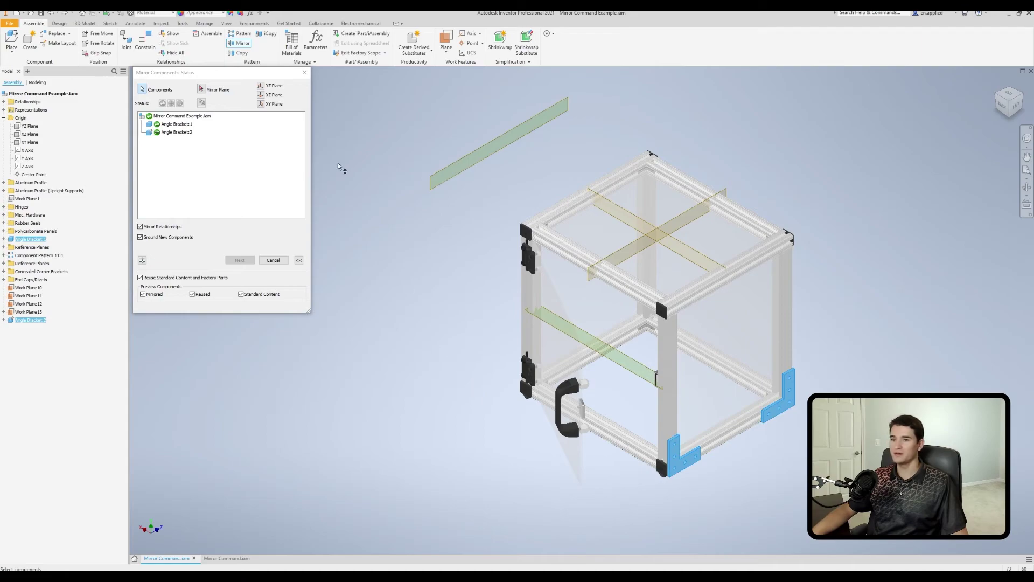
click(201, 89)
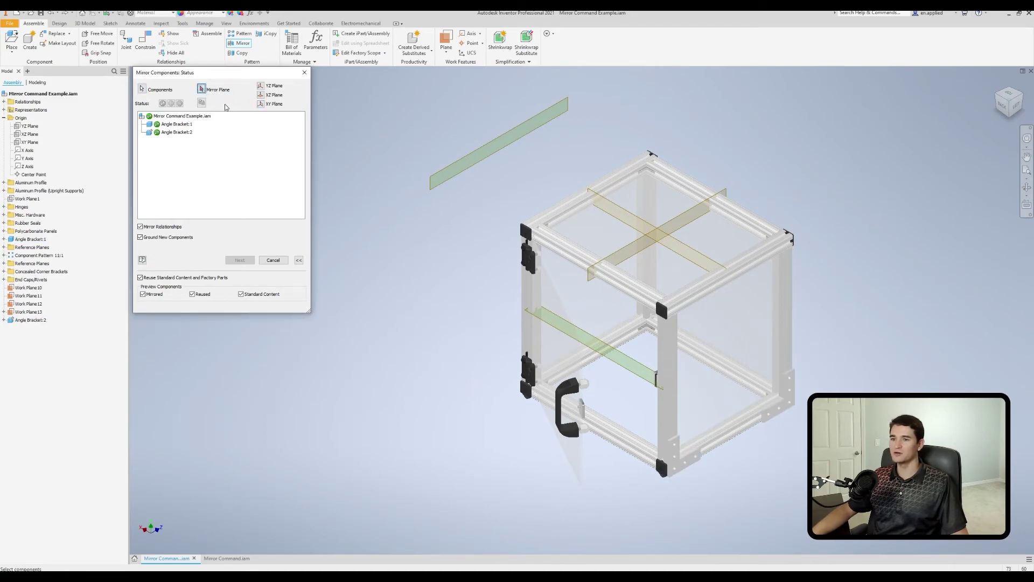
click(618, 361)
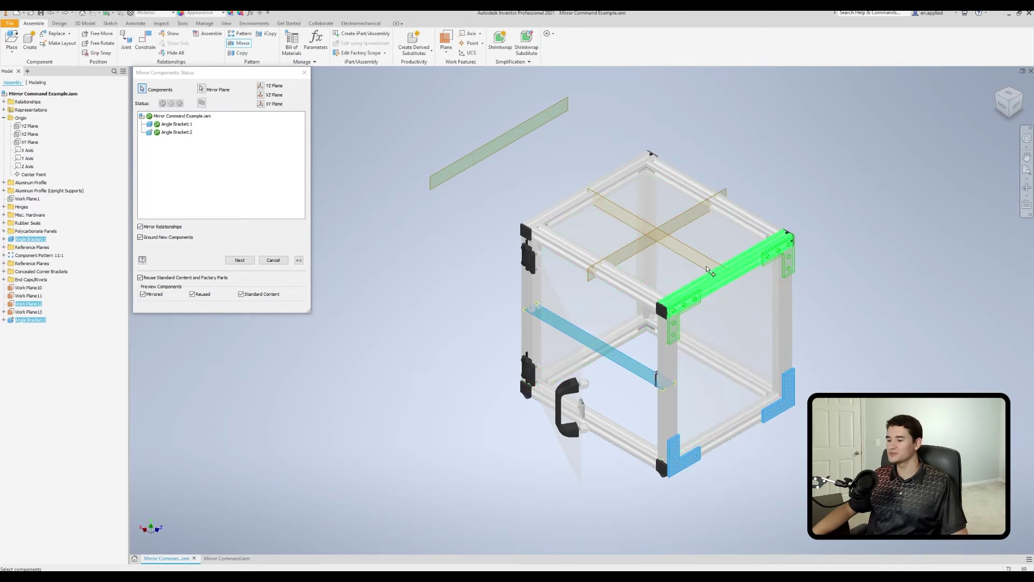
- Set both lower brackets to reused status and create their grounded copies at the upper corners in the current assembly
click(183, 115)
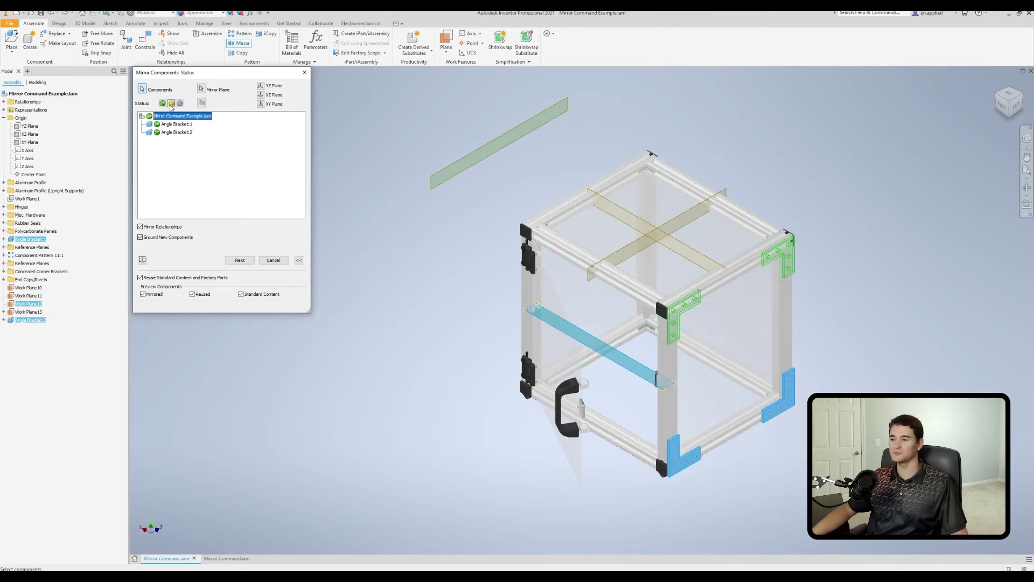
click(171, 103)
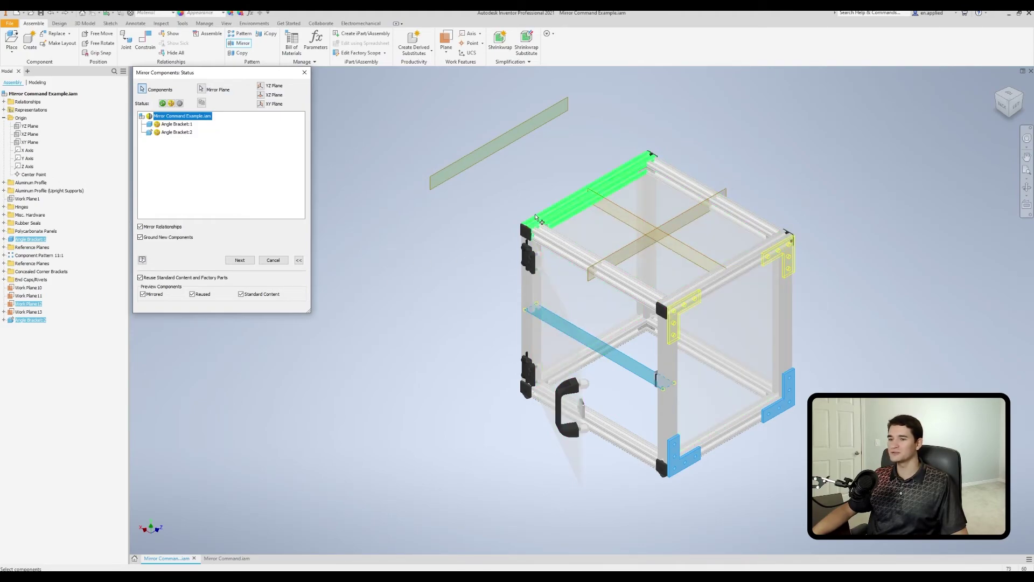
click(240, 260)
click(493, 193)
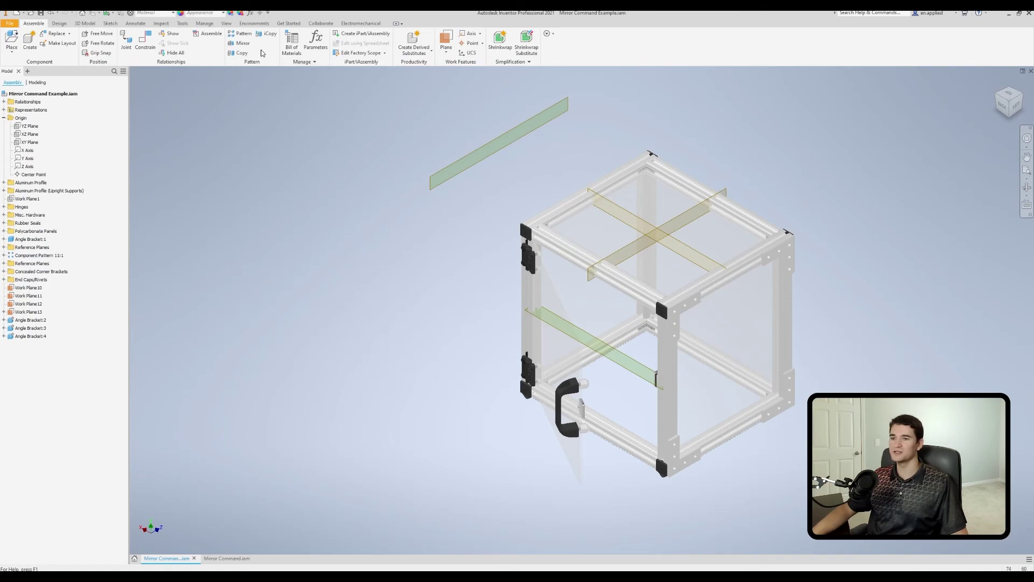
- Start a mirror of all four angle brackets on this side of the enclosure, using Work Plane11 as the mirror plane
click(241, 43)
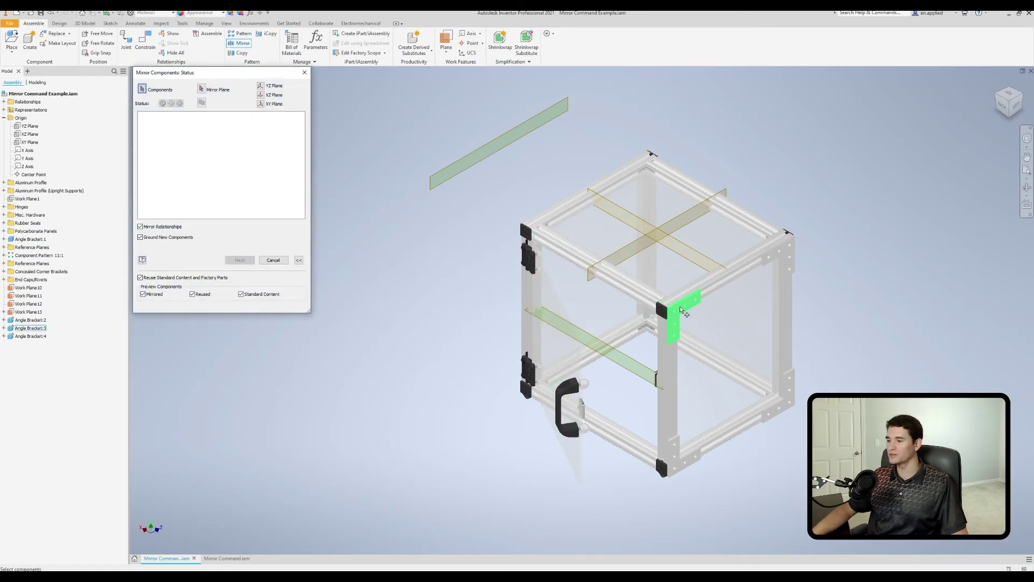
click(680, 306)
click(681, 442)
click(780, 396)
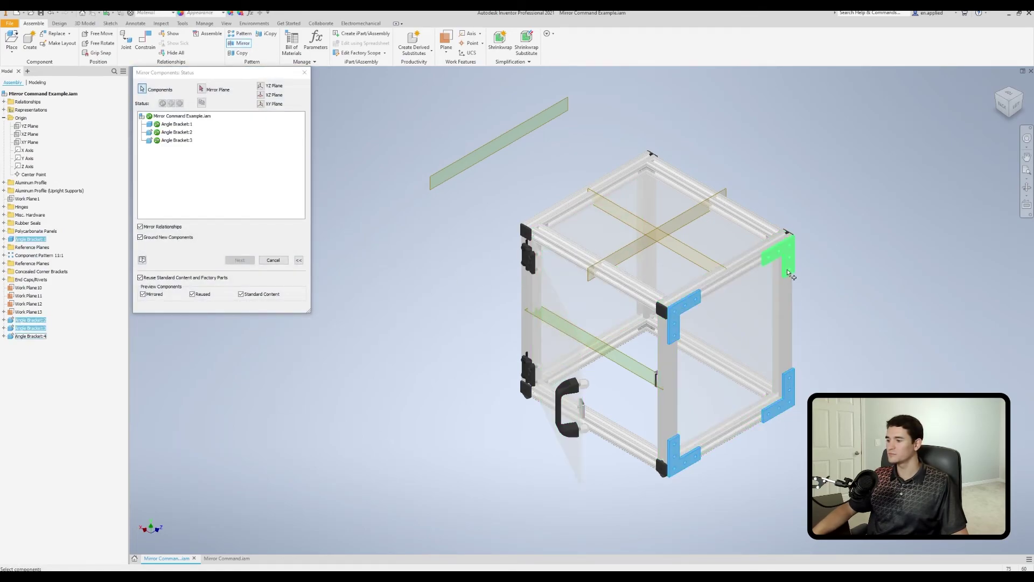
click(787, 271)
click(201, 89)
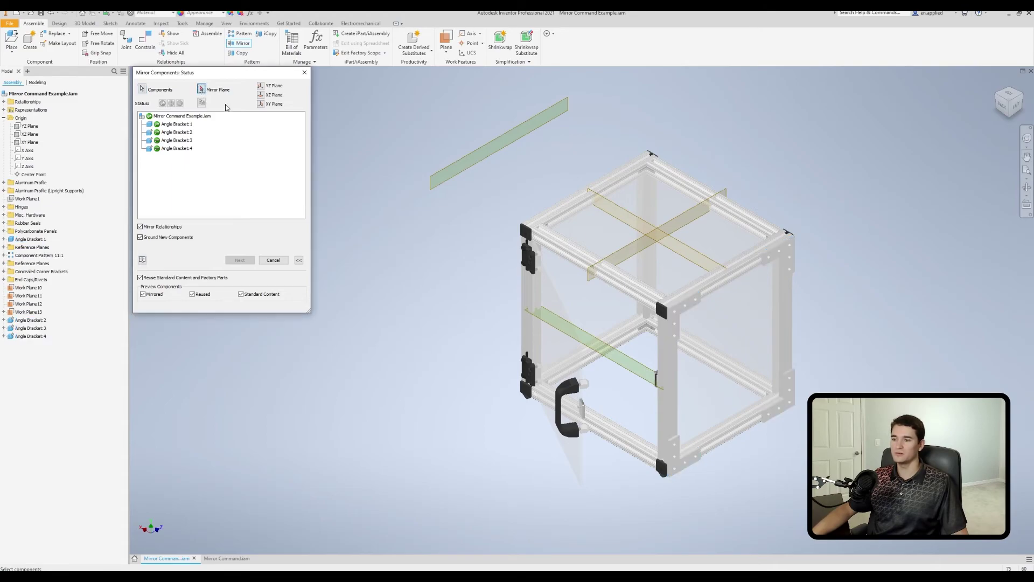
click(620, 247)
- Set all four brackets to reused status, create the mirrored copies in the current assembly and inspect them on the enclosure's opposite side
click(183, 115)
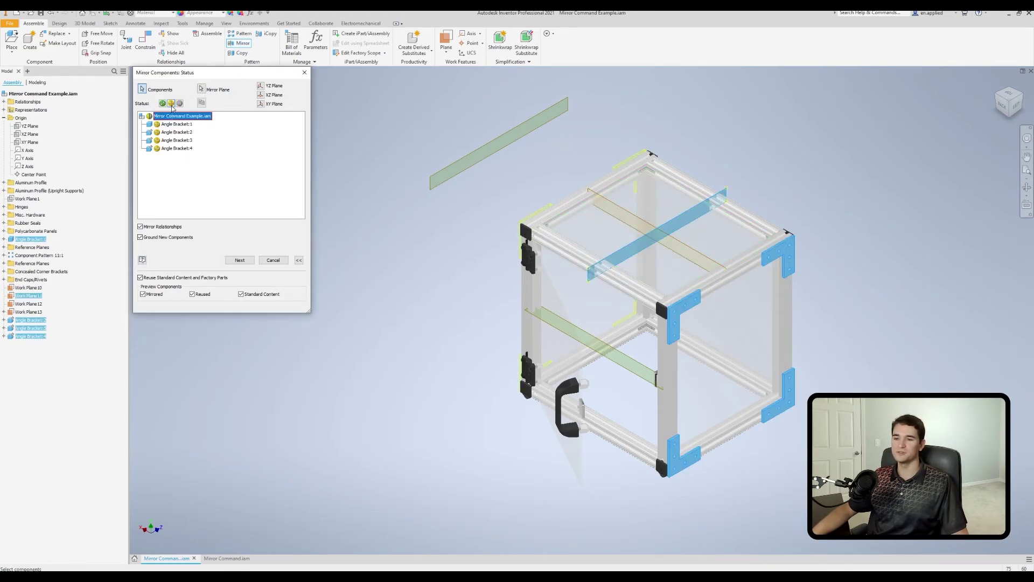
click(240, 260)
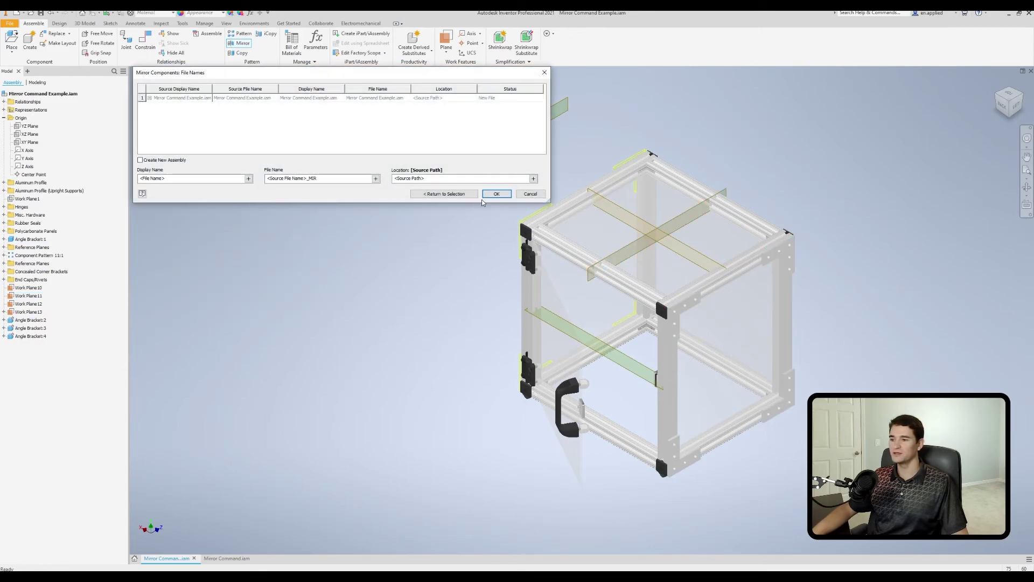
click(497, 194)
shift+middle_drag(376, 344, 570, 341)
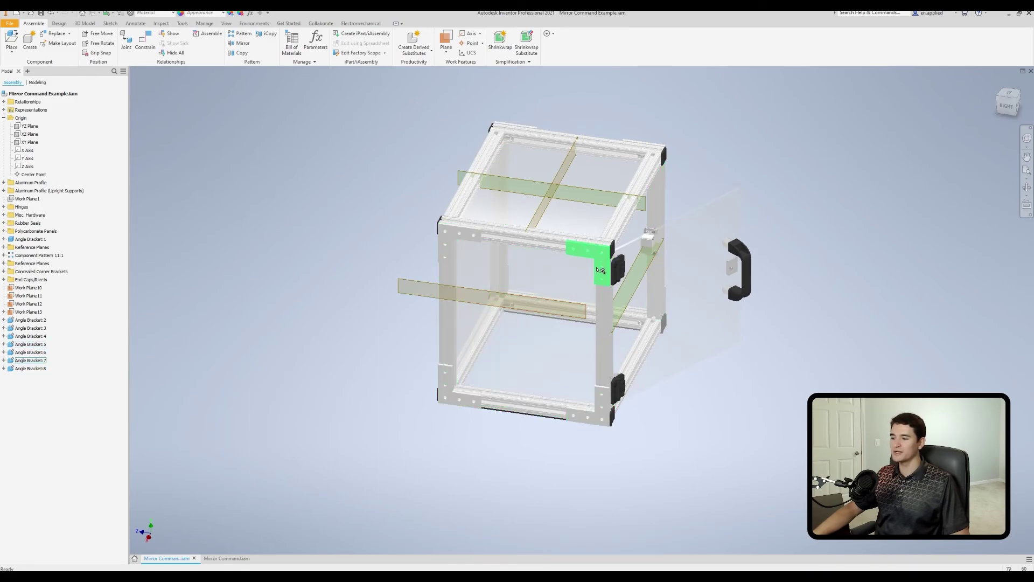
shift+middle_drag(703, 306, 512, 293)
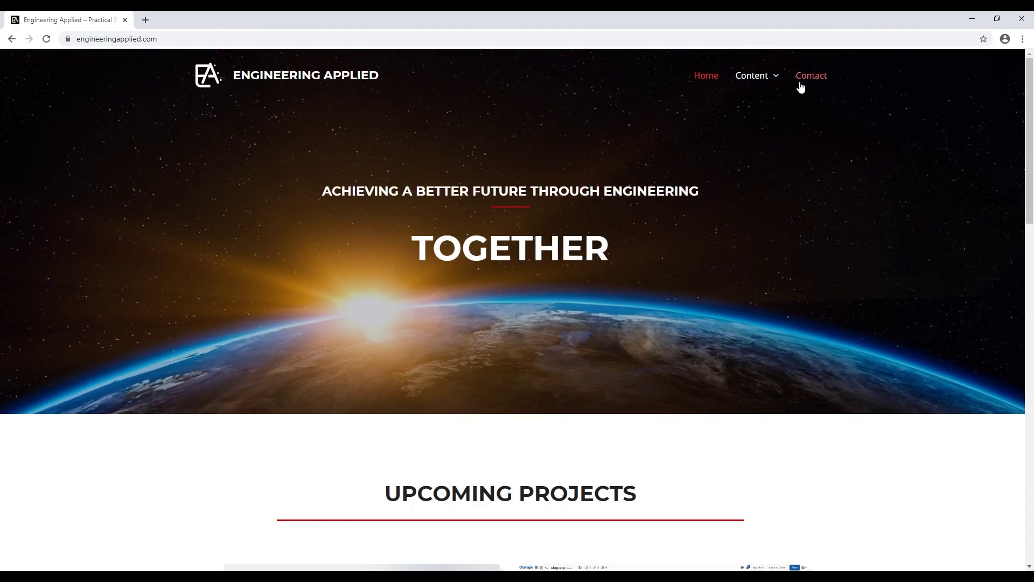
- Switch to the web browser and view the contact form on the Engineering Applied website's Contact page
click(801, 77)
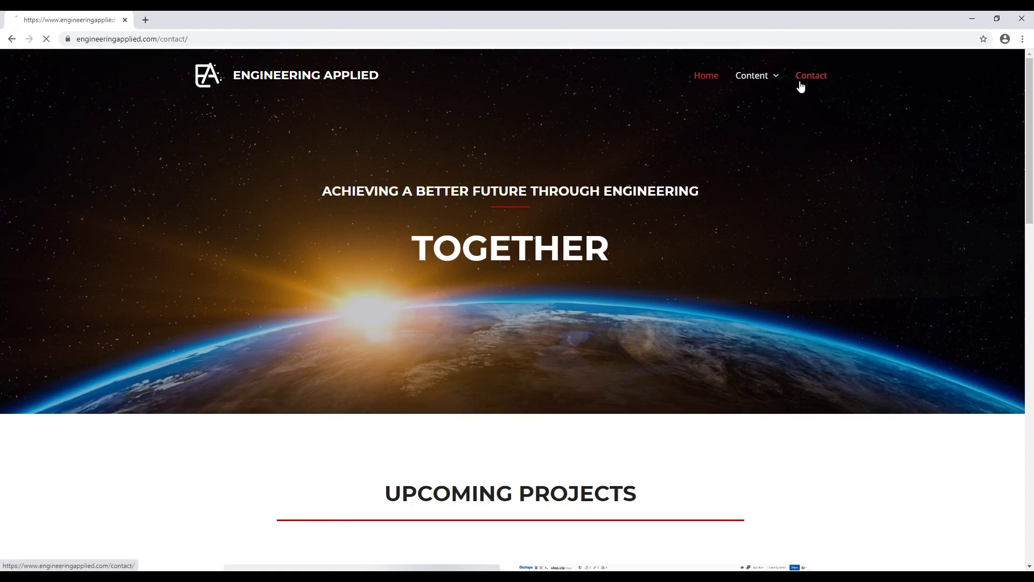
scroll(581, 256, down, 1)
scroll(581, 255, down, 1)
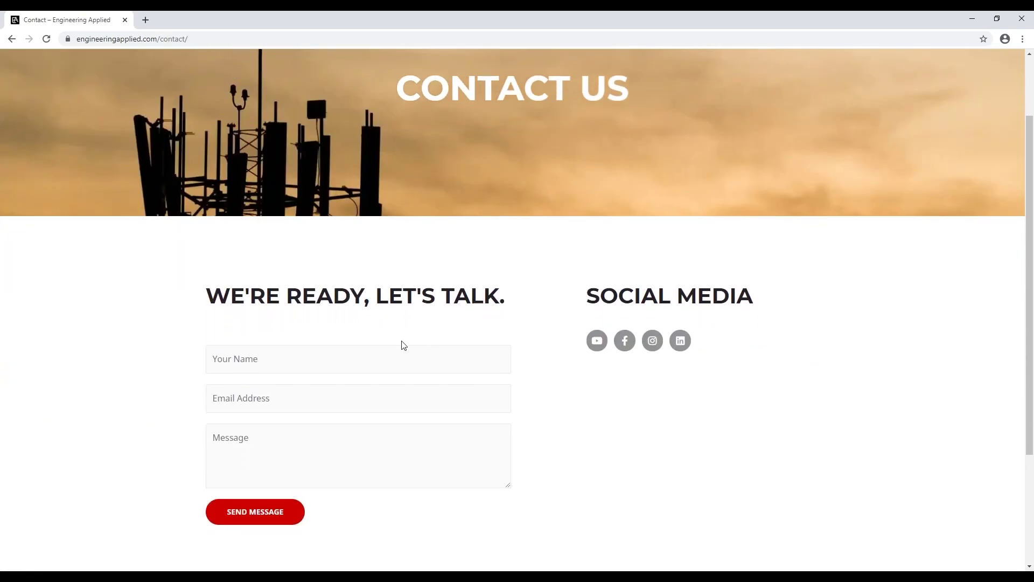